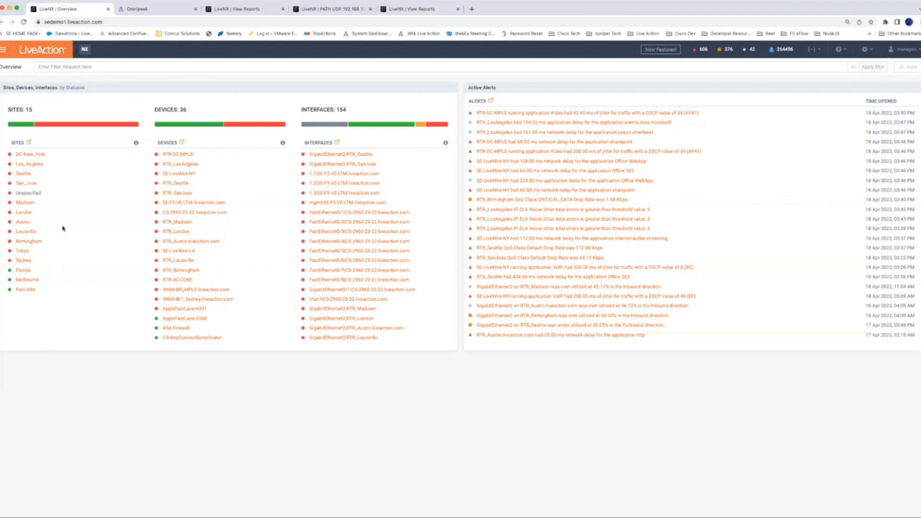
# Open the Austin site and review its Site Details, highlighting the site IP range, and collapse that section again
pyautogui.click(22, 223)
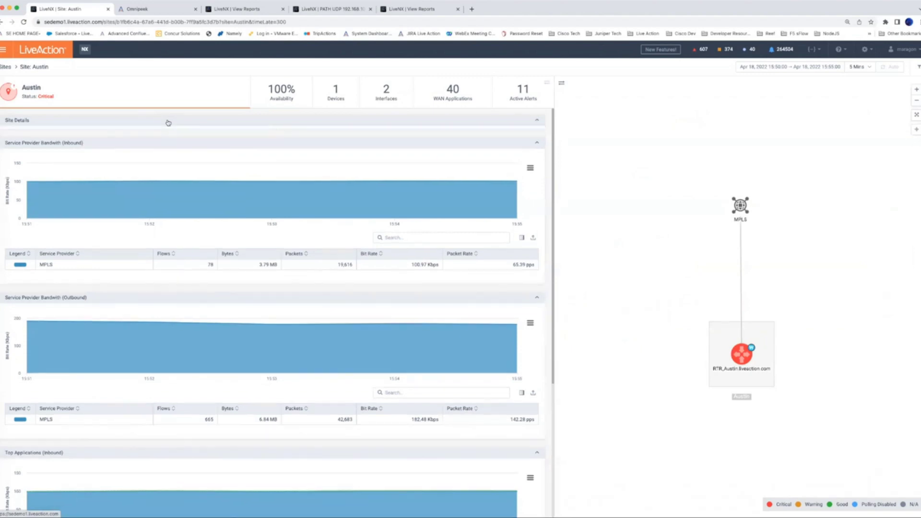
pyautogui.click(168, 123)
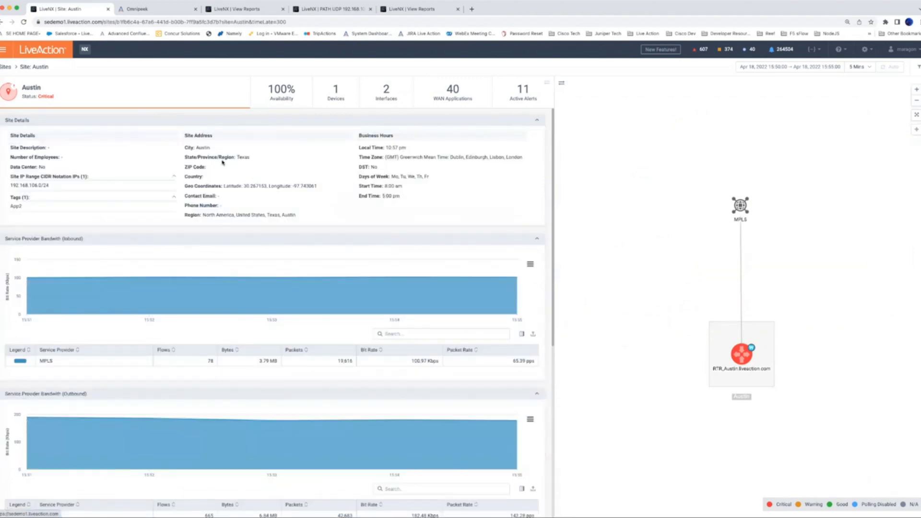
pyautogui.moveTo(11, 185); pyautogui.dragTo(54, 188)
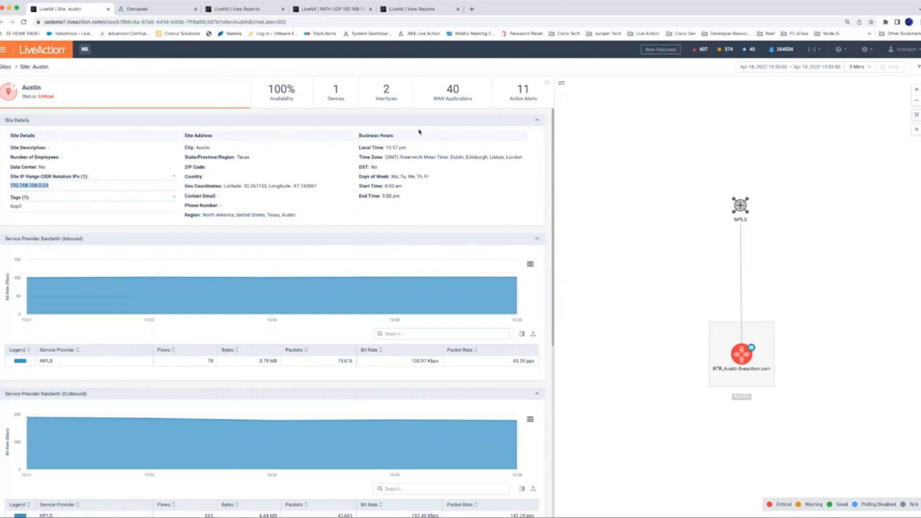
pyautogui.click(537, 122)
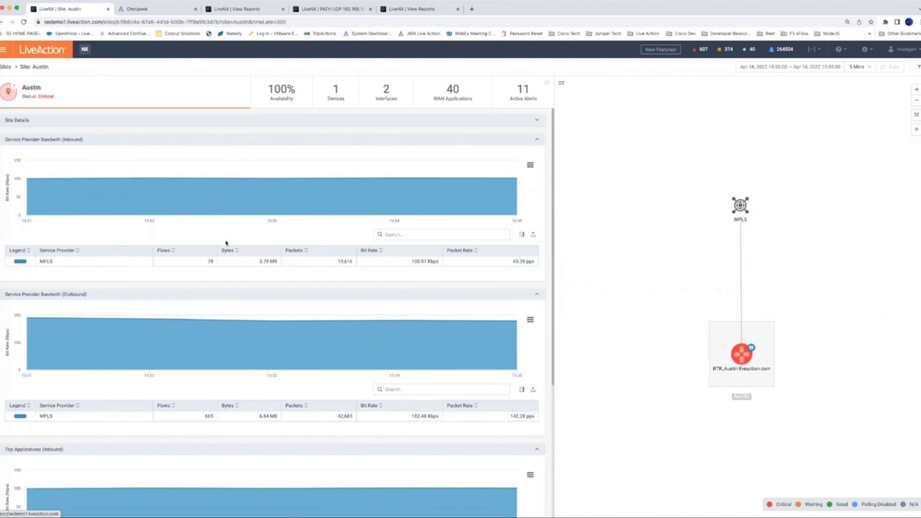
# Review Austin's service provider bandwidth and top inbound applications, and expand Top DSCP (Outbound) and Top DSCP (Inbound) to examine their traffic
pyautogui.scroll(-3, 226, 243)
pyautogui.scroll(2, 226, 245)
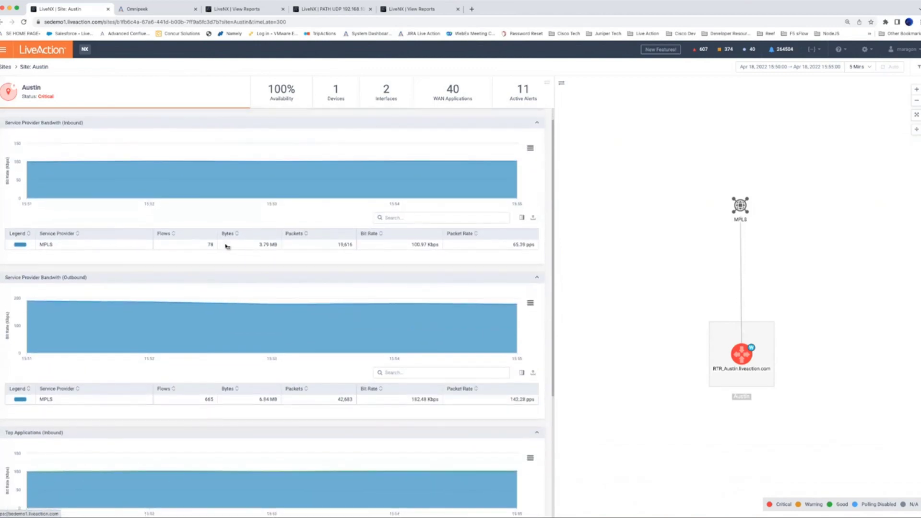
pyautogui.scroll(-3, 227, 247)
pyautogui.scroll(-2, 226, 246)
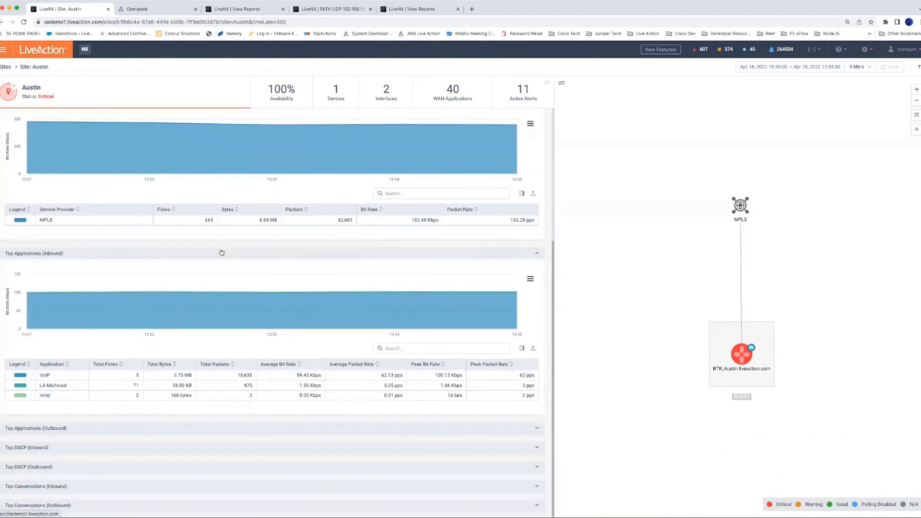
pyautogui.click(51, 468)
pyautogui.scroll(-3, 107, 465)
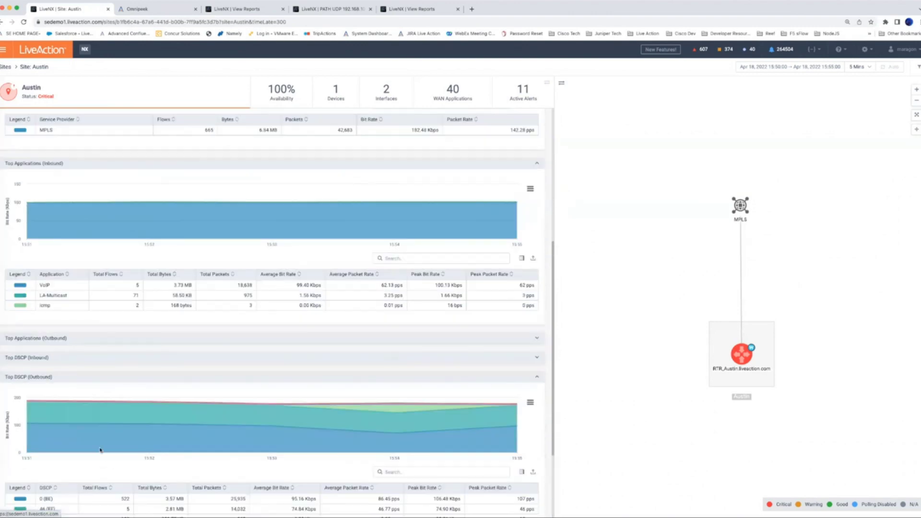
pyautogui.click(48, 347)
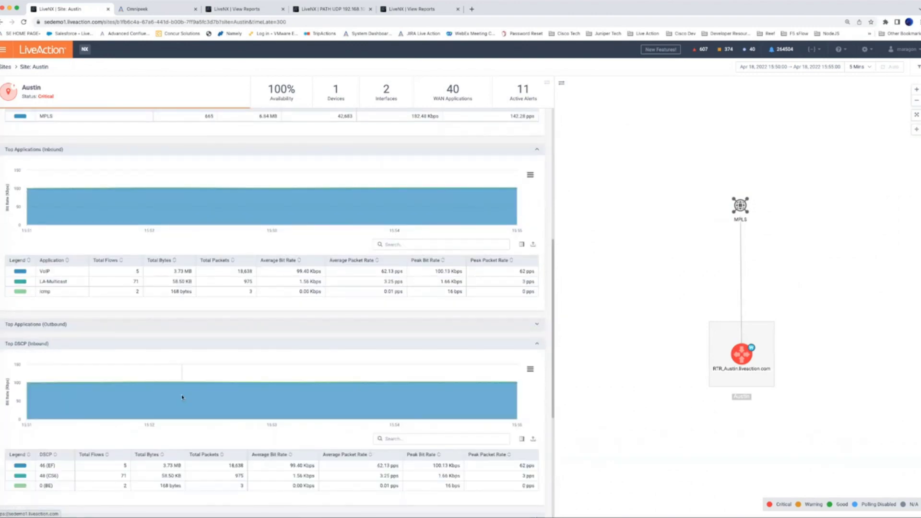
pyautogui.scroll(-3, 181, 397)
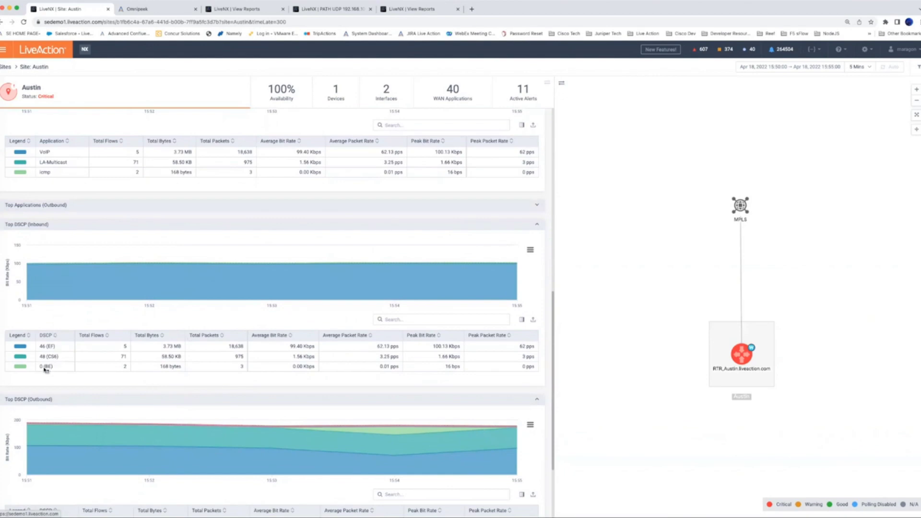
pyautogui.scroll(-2, 62, 364)
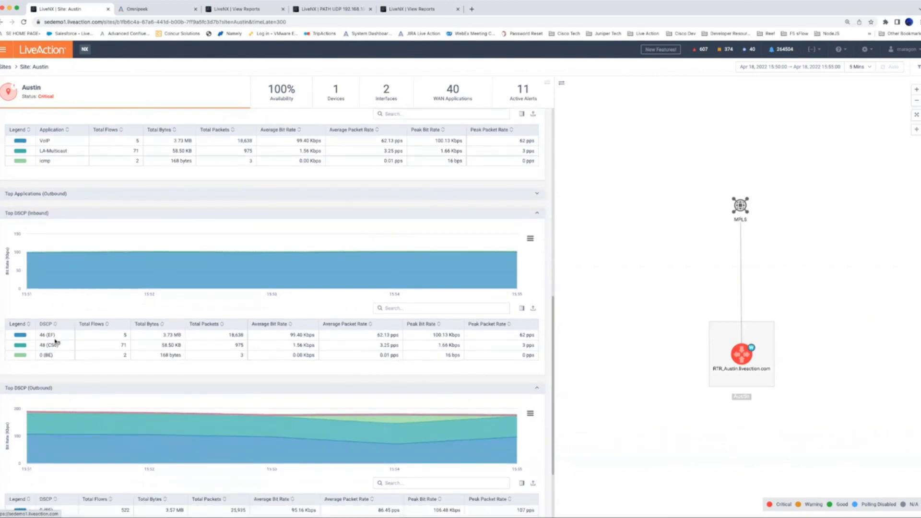
pyautogui.scroll(-1, 60, 350)
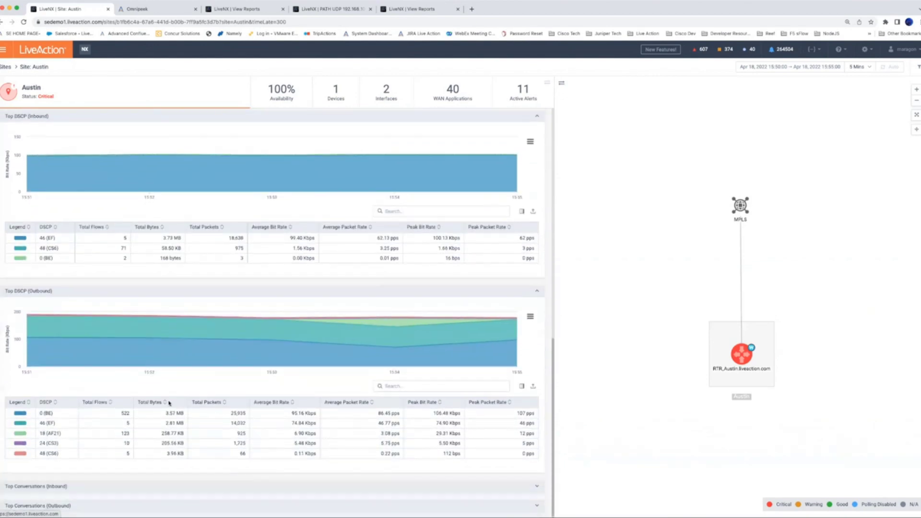
# Expand Top Conversations (Inbound) and Top Conversations (Outbound) for Austin and examine the listed conversations
pyautogui.click(58, 487)
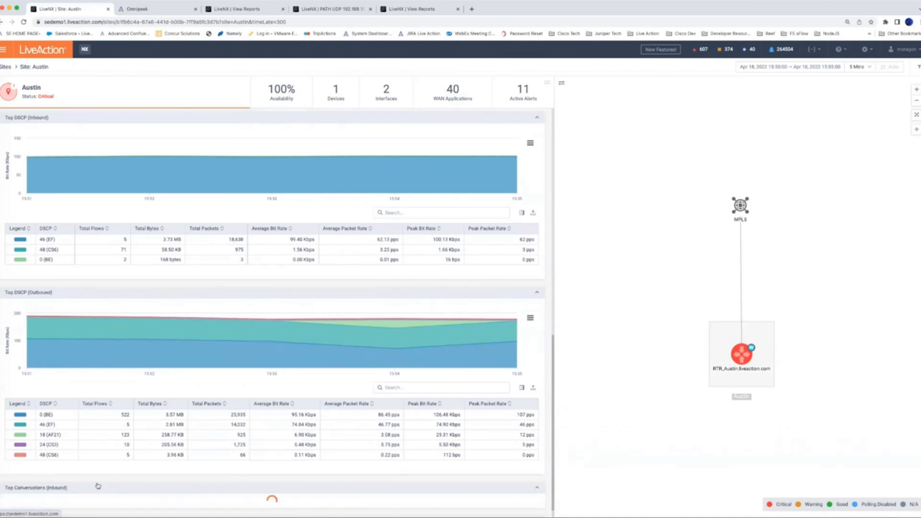
pyautogui.scroll(-2, 95, 485)
pyautogui.scroll(-5, 95, 486)
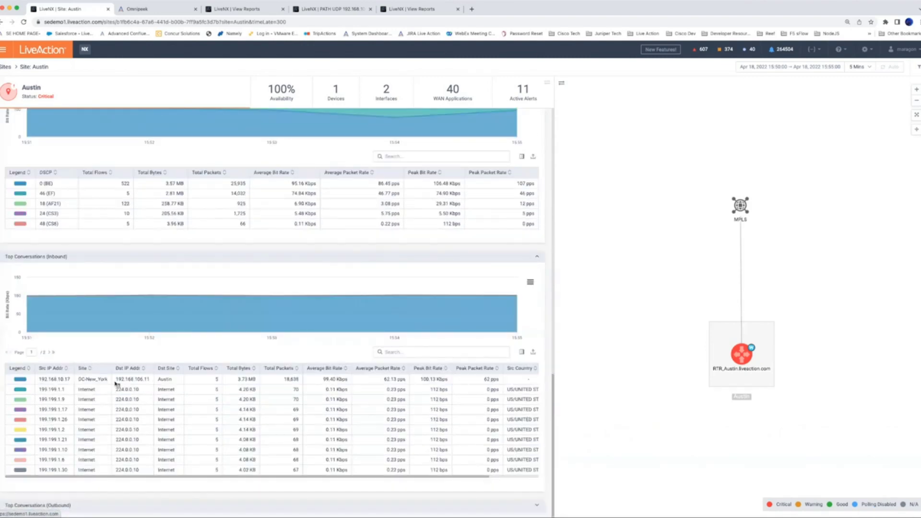
pyautogui.click(71, 506)
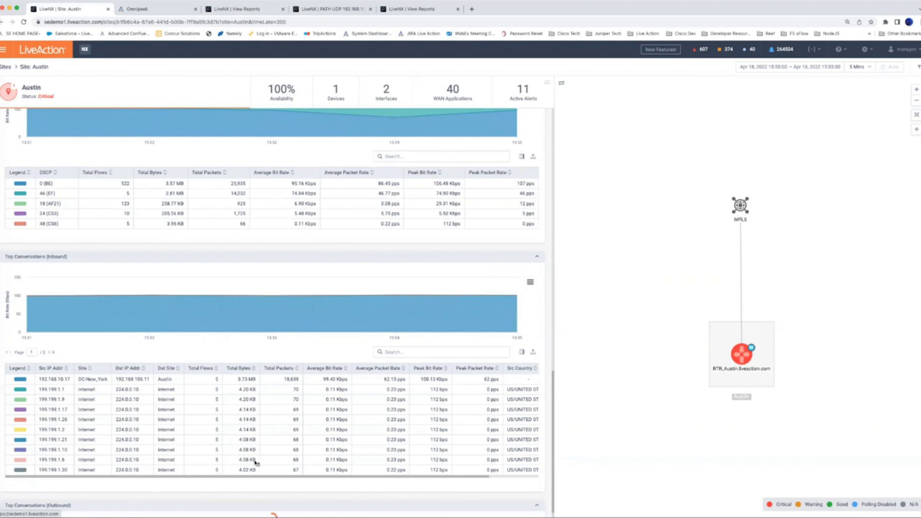
pyautogui.scroll(-1, 244, 459)
pyautogui.scroll(-5, 244, 460)
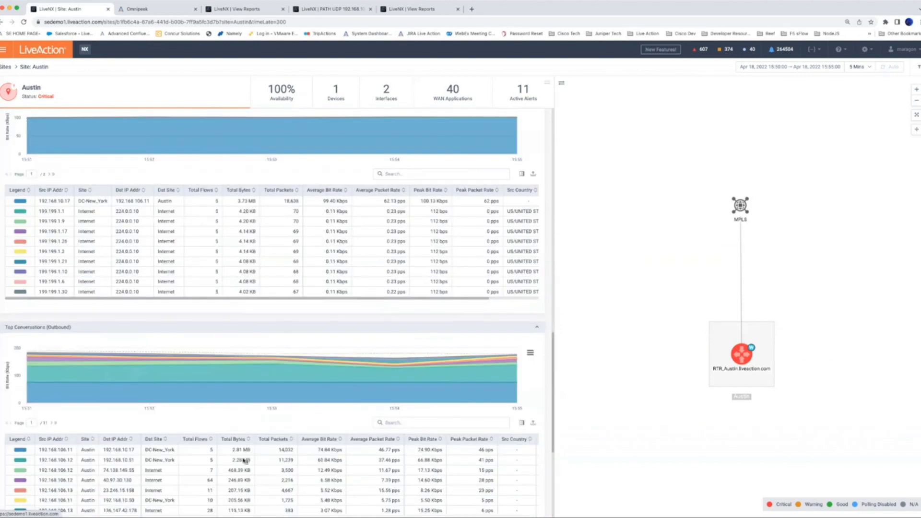
# Open the WAN interface GigabitEthernet2 from Austin's interface list and expand its Interface Details
pyautogui.scroll(10, 244, 461)
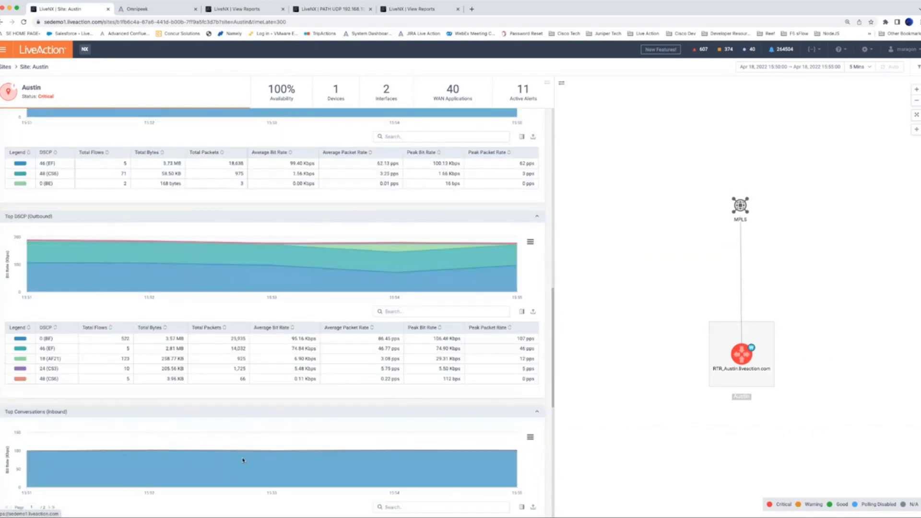
pyautogui.scroll(10, 395, 140)
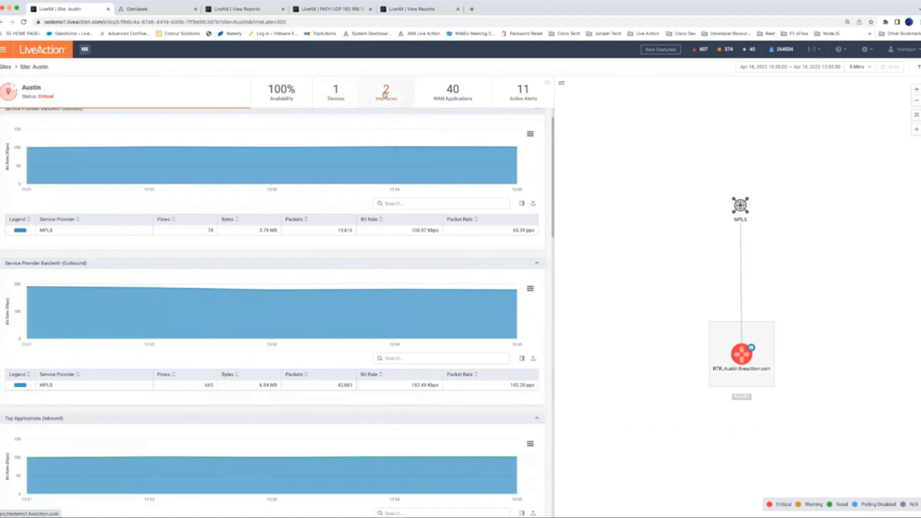
pyautogui.click(385, 93)
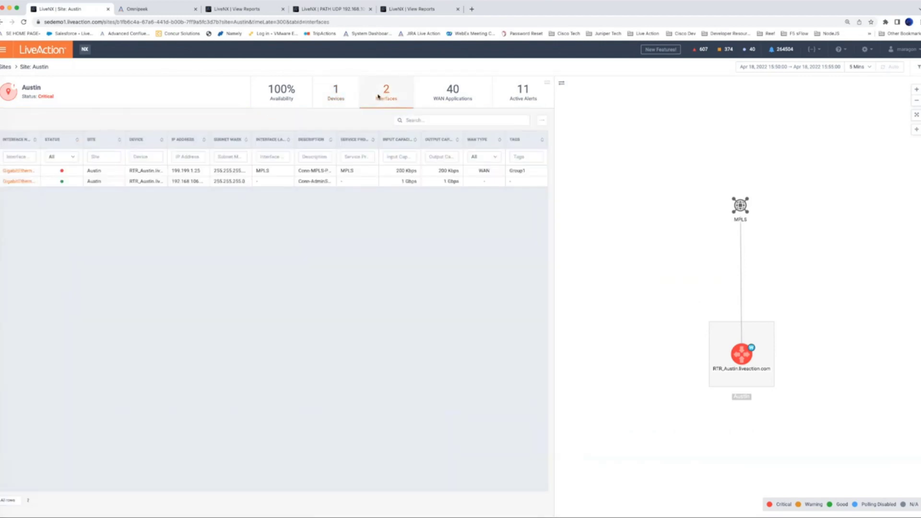
pyautogui.click(18, 171)
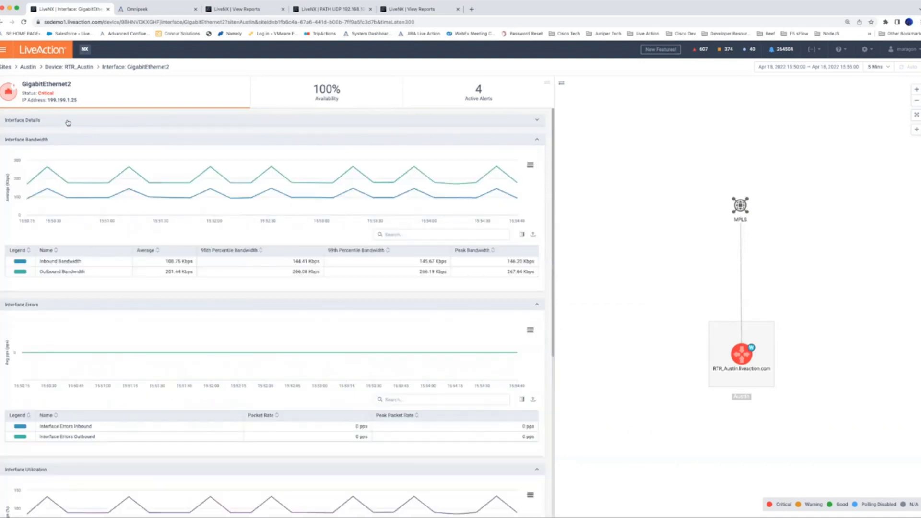
pyautogui.click(68, 123)
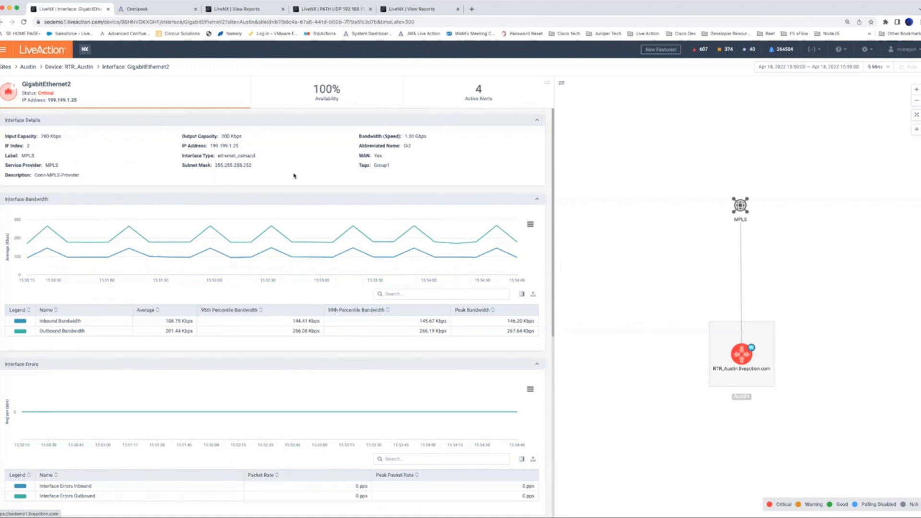
# Examine the bandwidth, error and utilization charts of the GigabitEthernet2 interface
pyautogui.scroll(-3, 289, 206)
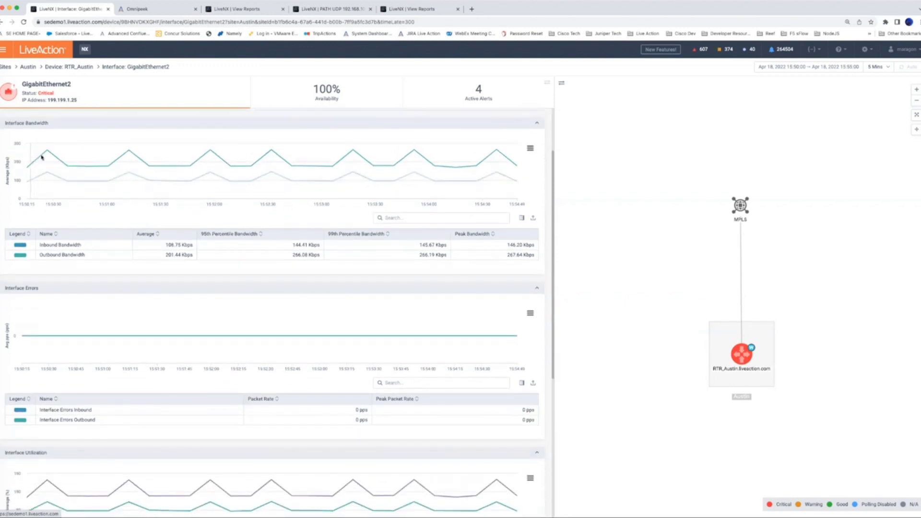
pyautogui.scroll(1, 288, 163)
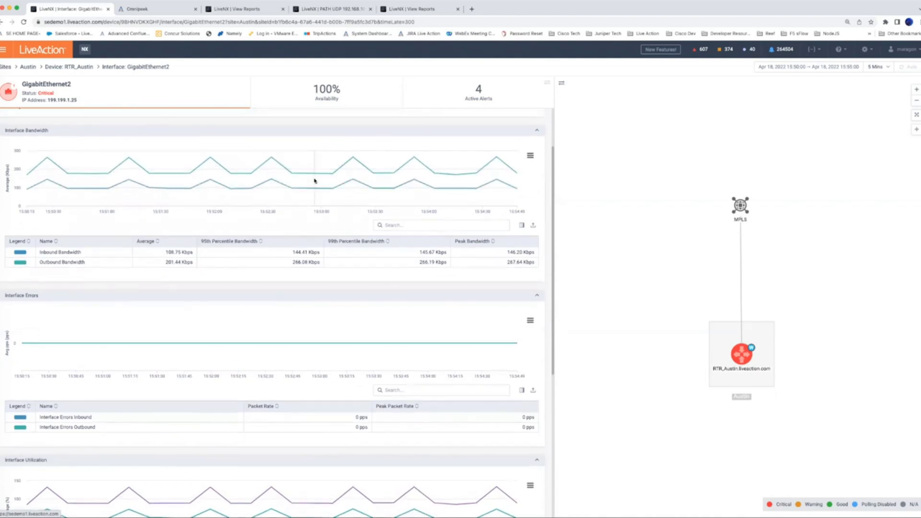
pyautogui.scroll(-3, 318, 224)
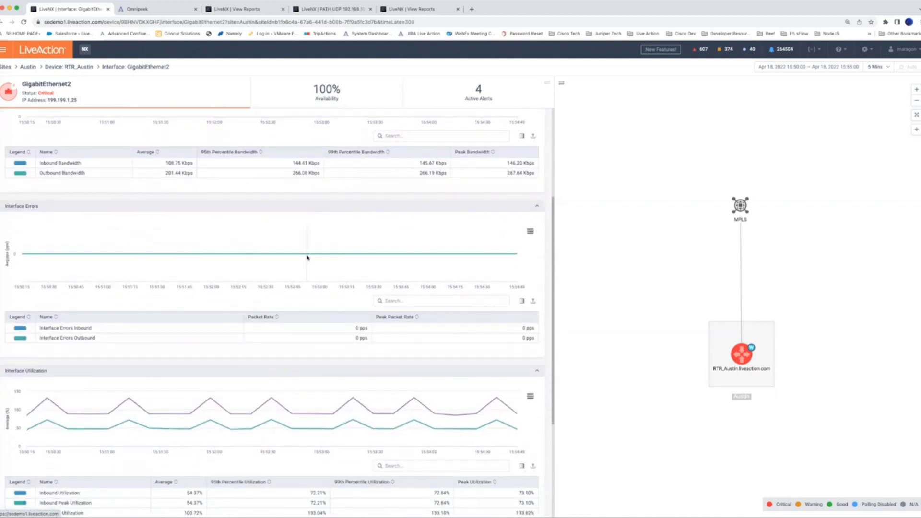
pyautogui.scroll(-2, 310, 264)
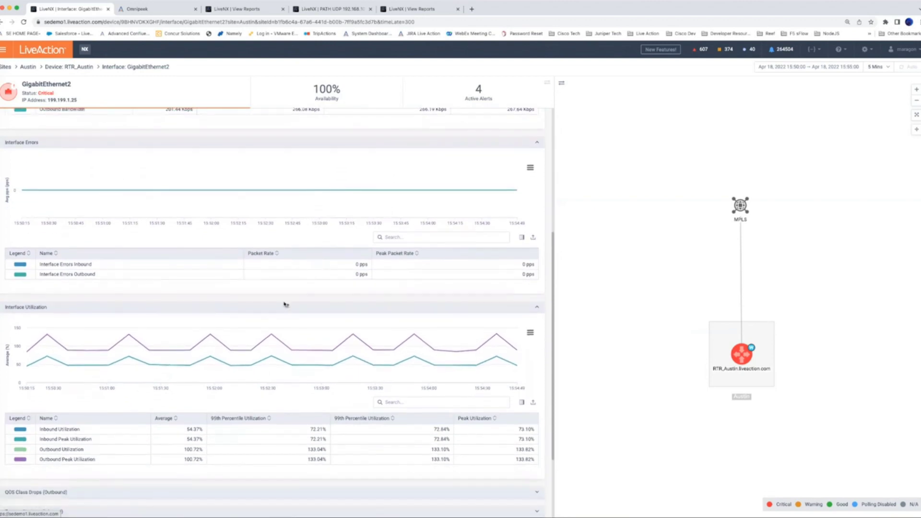
pyautogui.moveTo(269, 338)
pyautogui.moveTo(435, 365)
# Expand QOS Class Drops (Outbound) for the interface and highlight the VOICE queueing class to inspect its drops
pyautogui.scroll(-2, 477, 374)
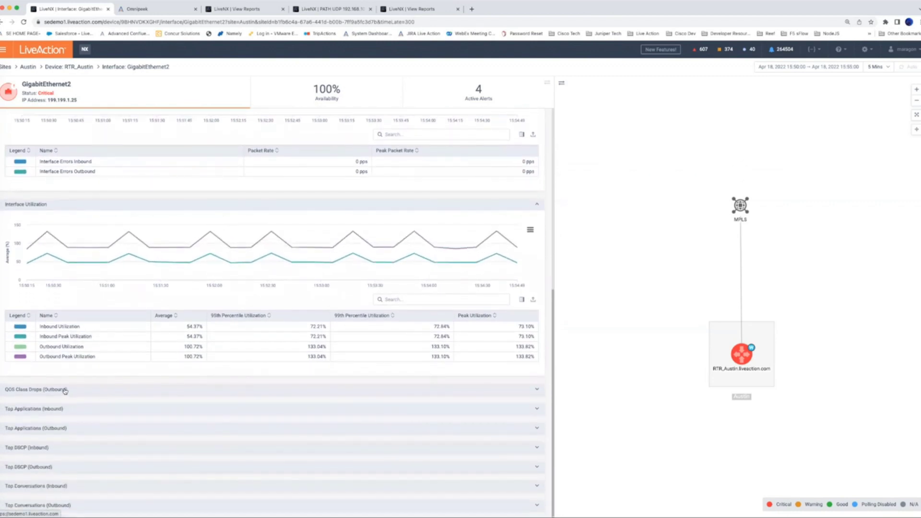
pyautogui.click(65, 390)
pyautogui.scroll(-3, 193, 396)
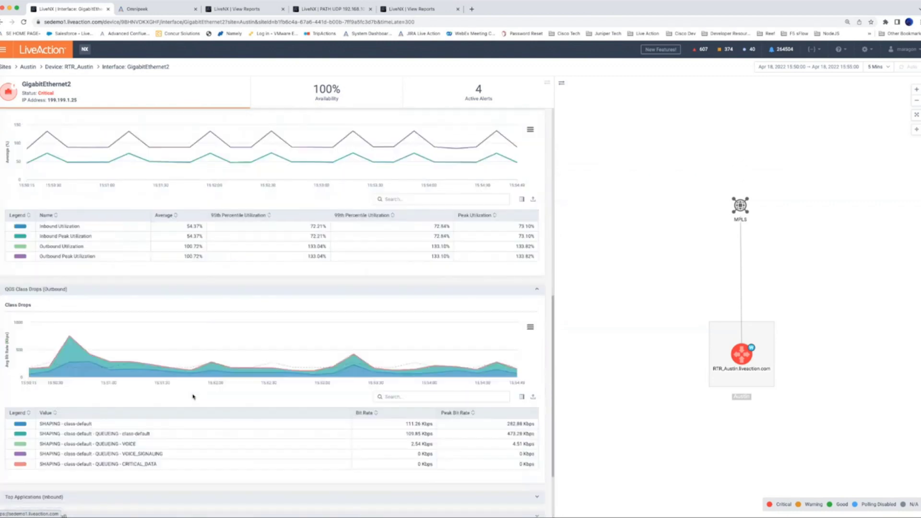
pyautogui.scroll(-1, 193, 396)
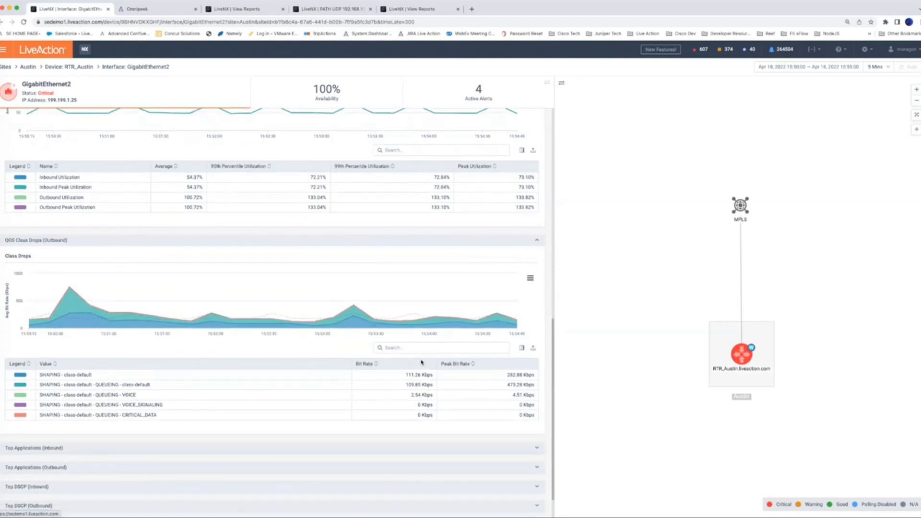
pyautogui.doubleClick(127, 392)
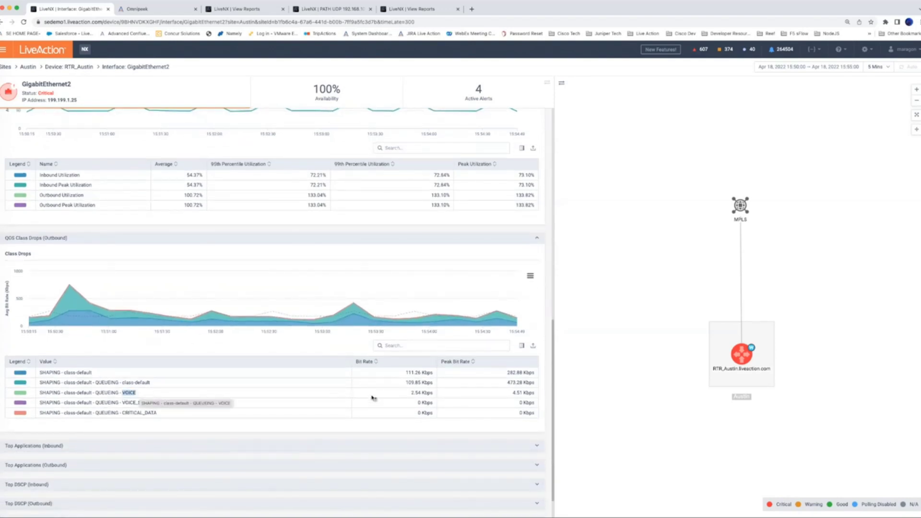
pyautogui.scroll(-1, 419, 397)
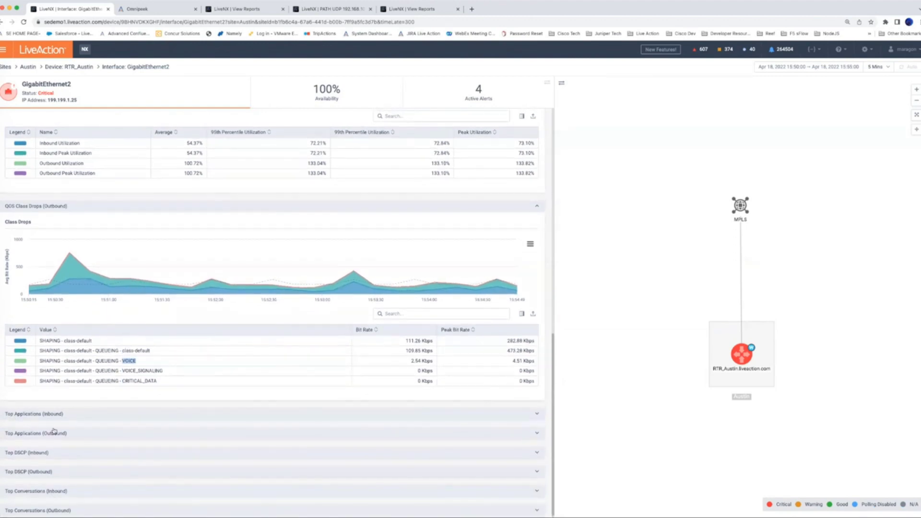
# View the GigabitEthernet2 interface's availability and its list of active alerts
pyautogui.scroll(1, 249, 176)
pyautogui.scroll(10, 262, 289)
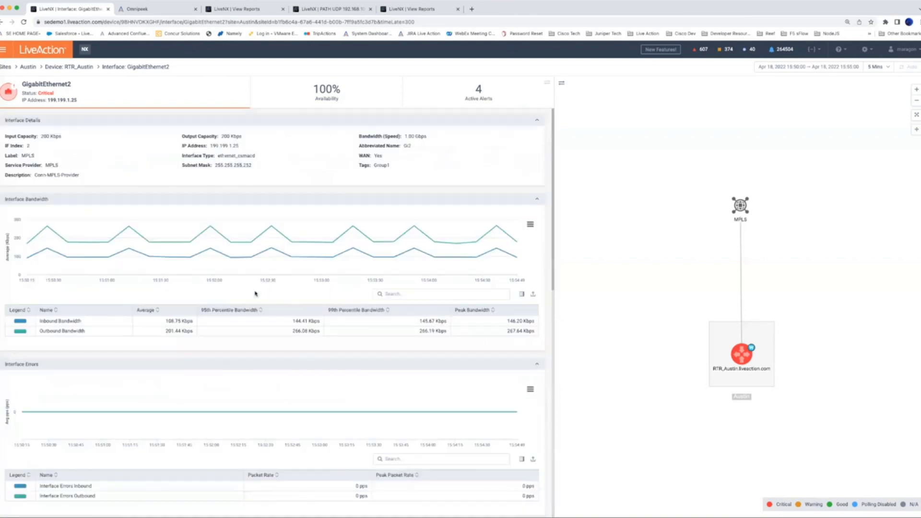
pyautogui.click(339, 92)
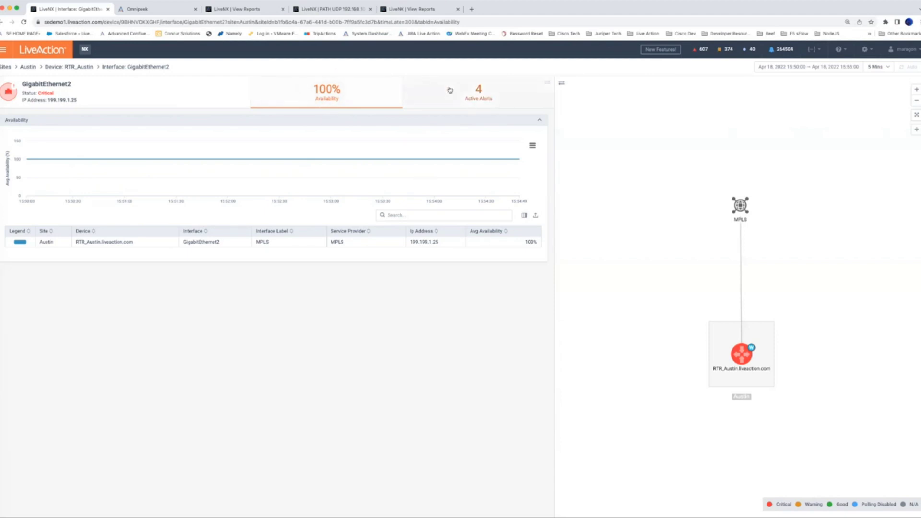
pyautogui.click(492, 96)
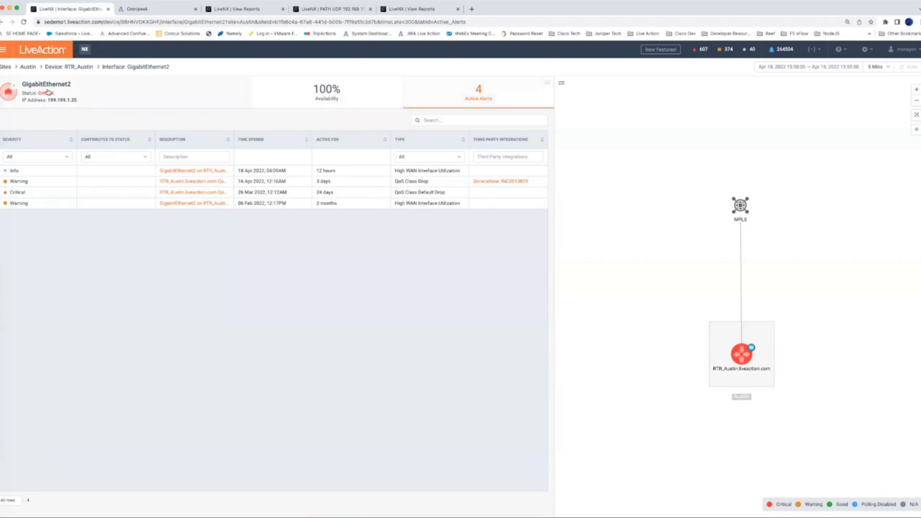
# Return to the Austin site and filter its WAN applications to those with Critical voice video performance
pyautogui.click(29, 67)
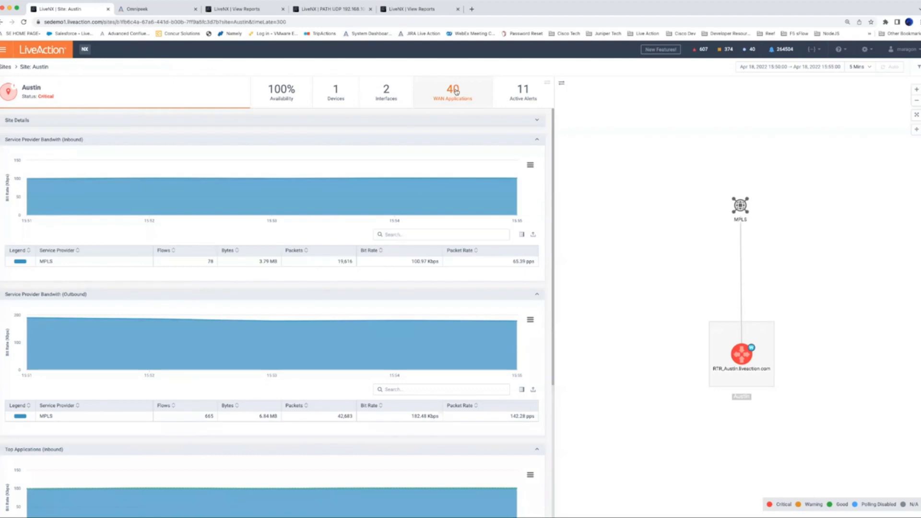
pyautogui.click(455, 91)
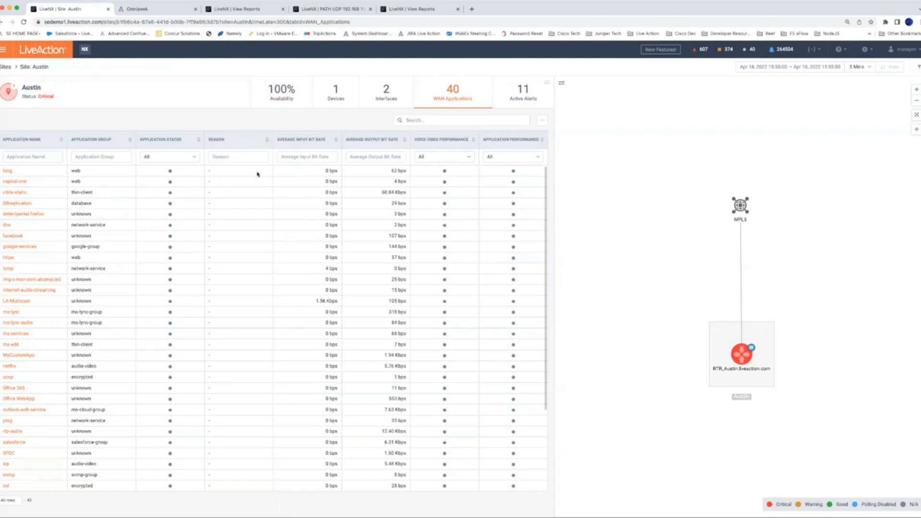
pyautogui.click(467, 158)
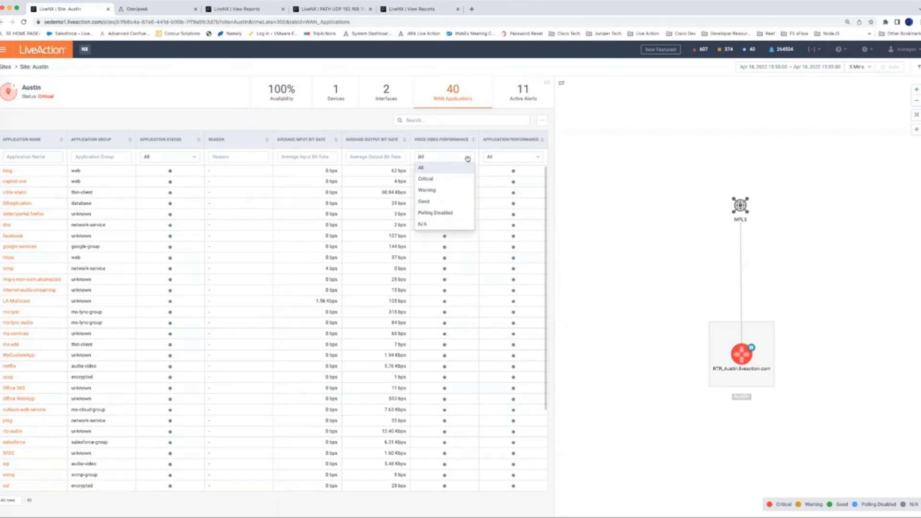
pyautogui.click(454, 179)
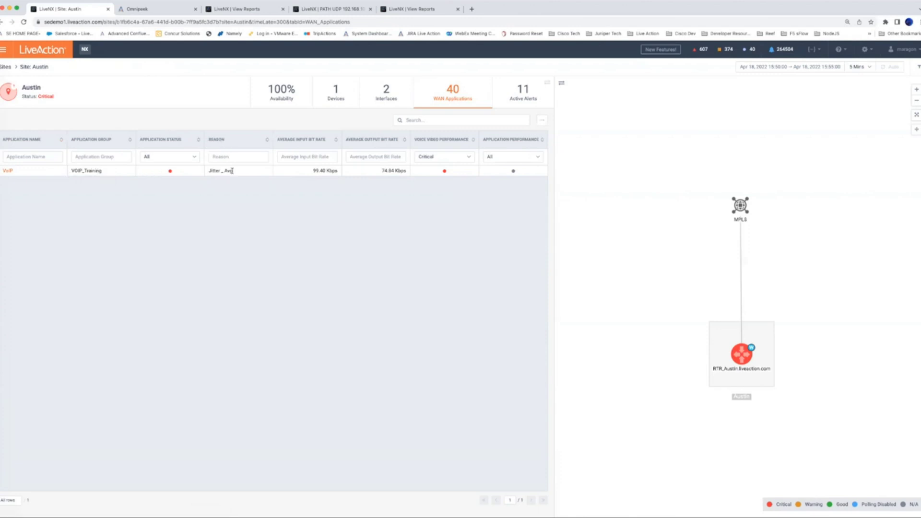
# Open the VoIP application and review its performance metrics and top inbound and outbound conversations
pyautogui.click(4, 172)
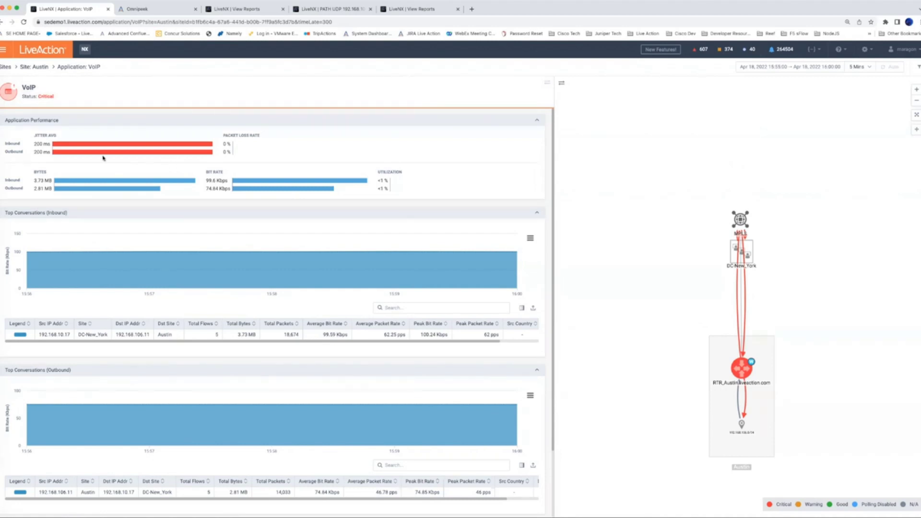
pyautogui.scroll(-2, 106, 228)
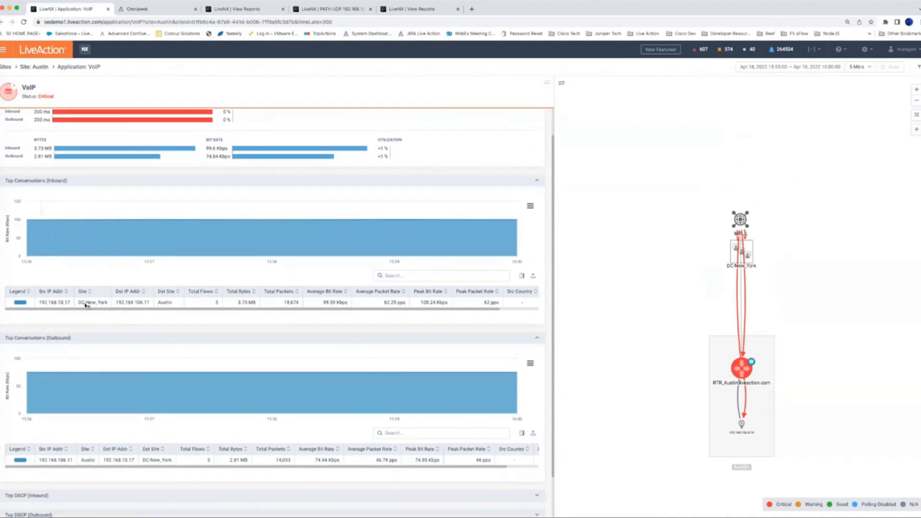
pyautogui.scroll(2, 103, 291)
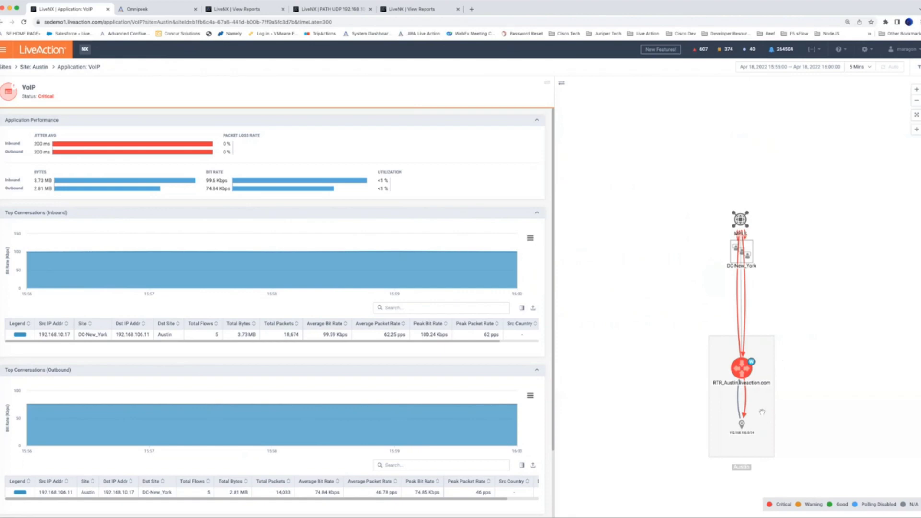
# Spread out the MPLS and DC-New_York nodes on the topology map and open the Path View of Austin's VoIP flow
pyautogui.moveTo(740, 224); pyautogui.dragTo(670, 177)
pyautogui.moveTo(751, 253); pyautogui.dragTo(783, 132)
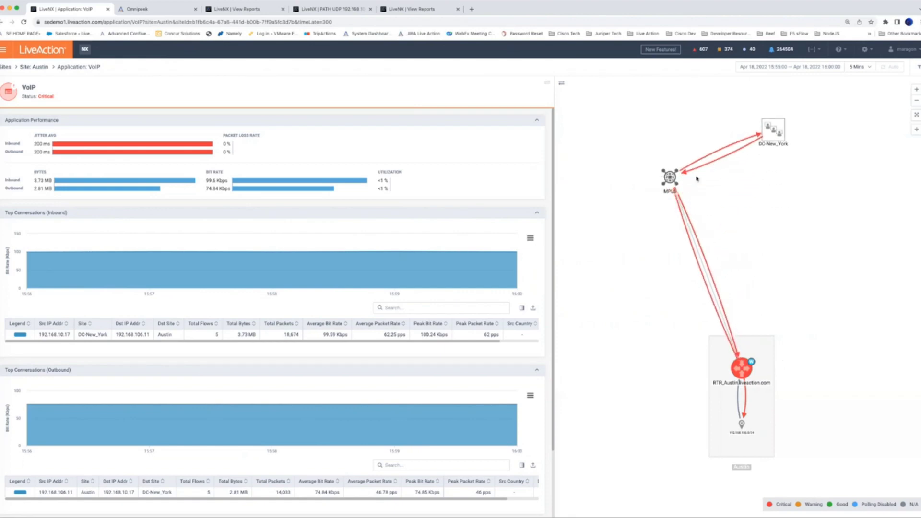
pyautogui.moveTo(670, 177); pyautogui.dragTo(751, 222)
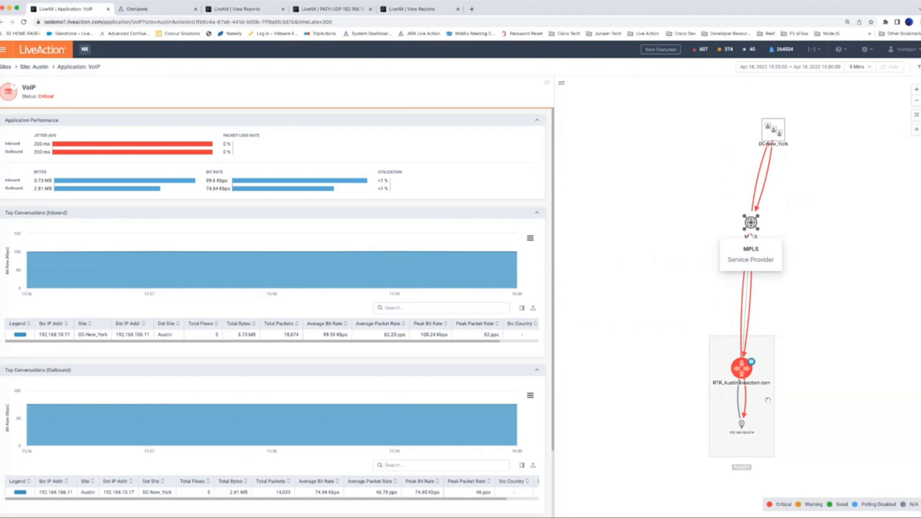
pyautogui.moveTo(746, 404)
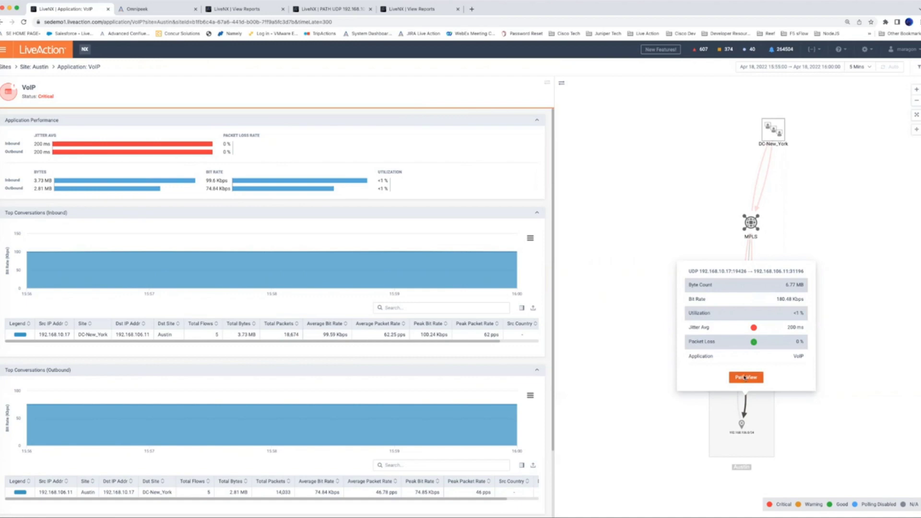
pyautogui.click(745, 378)
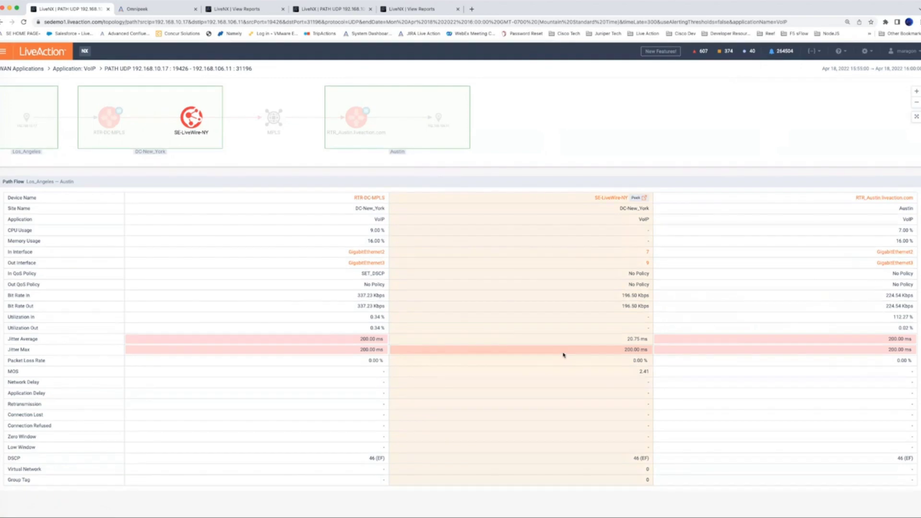
# Open SE-LiveWire-NY's packet data in Omnipeek and start a forensic search named VoIP Trouble with the prefilled flow filter
pyautogui.click(646, 197)
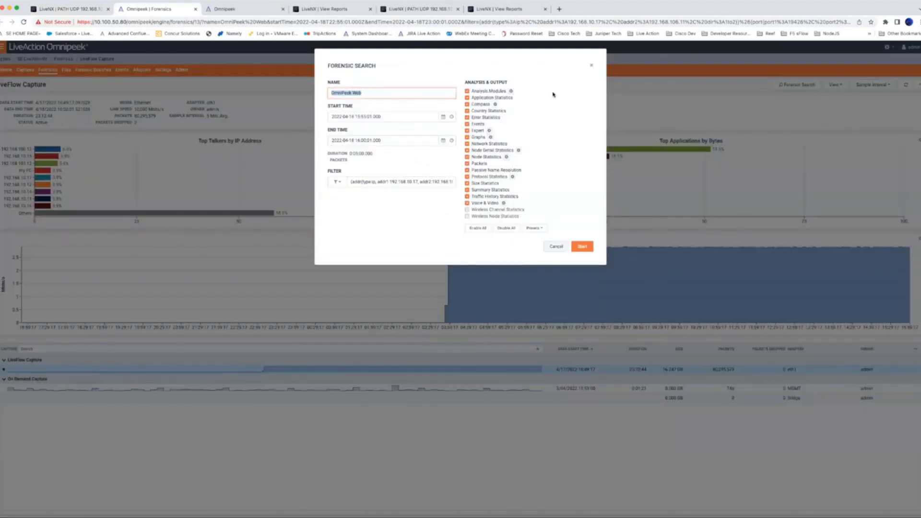
pyautogui.write('VoIP Trouble')
pyautogui.moveTo(352, 182); pyautogui.dragTo(459, 185)
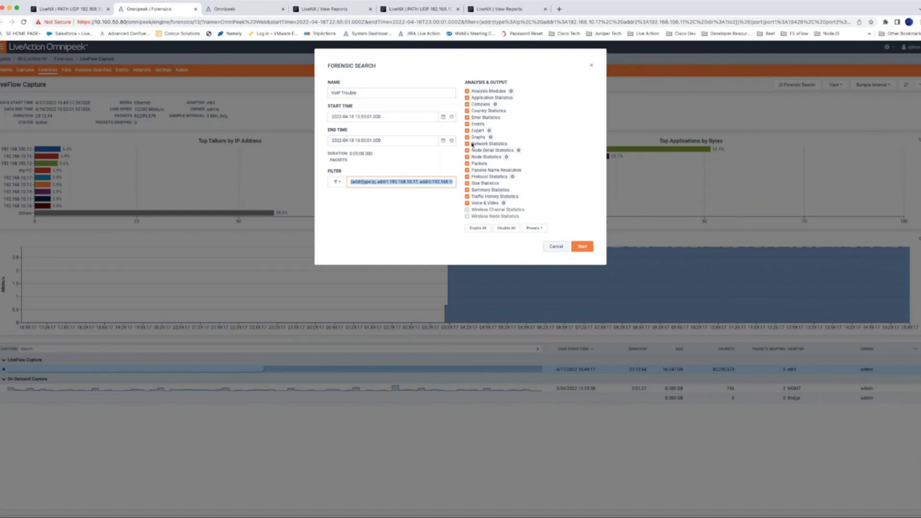
pyautogui.click(583, 248)
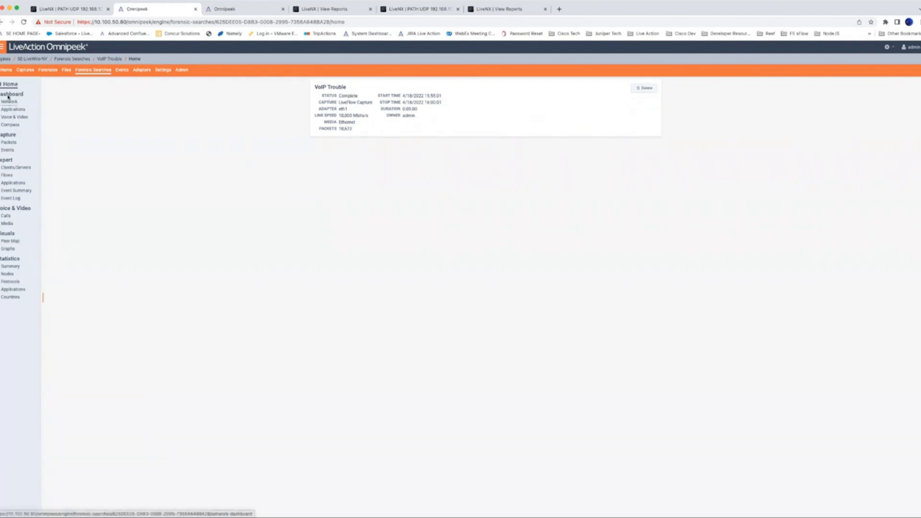
# View the Network and Applications dashboards of the VoIP Trouble search
pyautogui.click(9, 102)
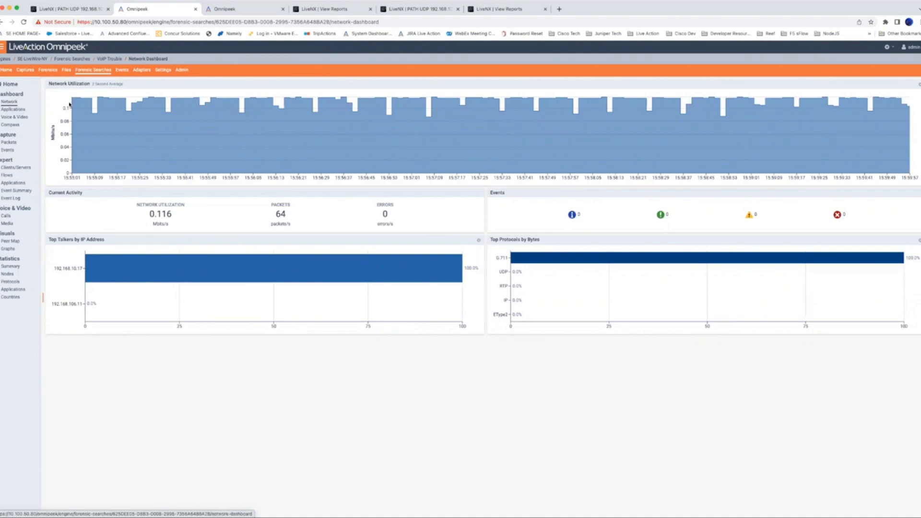
pyautogui.click(7, 111)
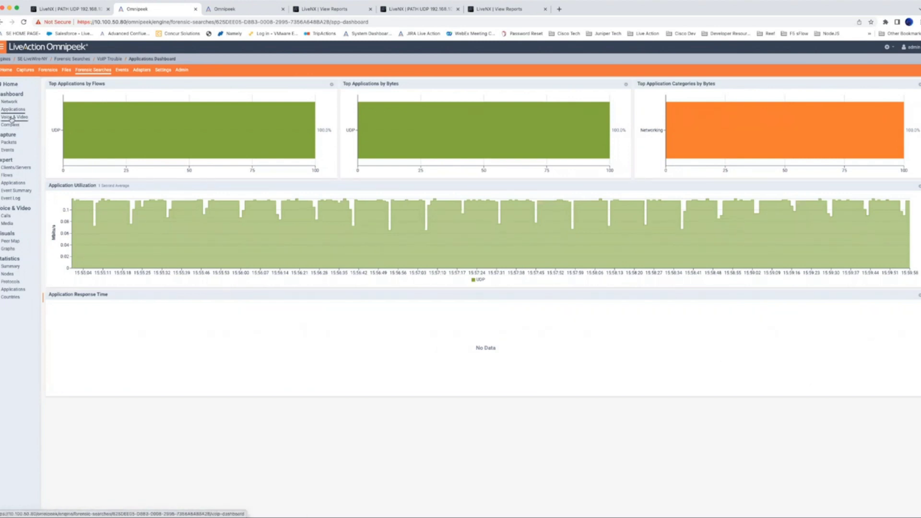
# Open the Voice & Video dashboard of the VoIP Trouble search and examine its call summary, quality, volume and utilization charts
pyautogui.click(14, 119)
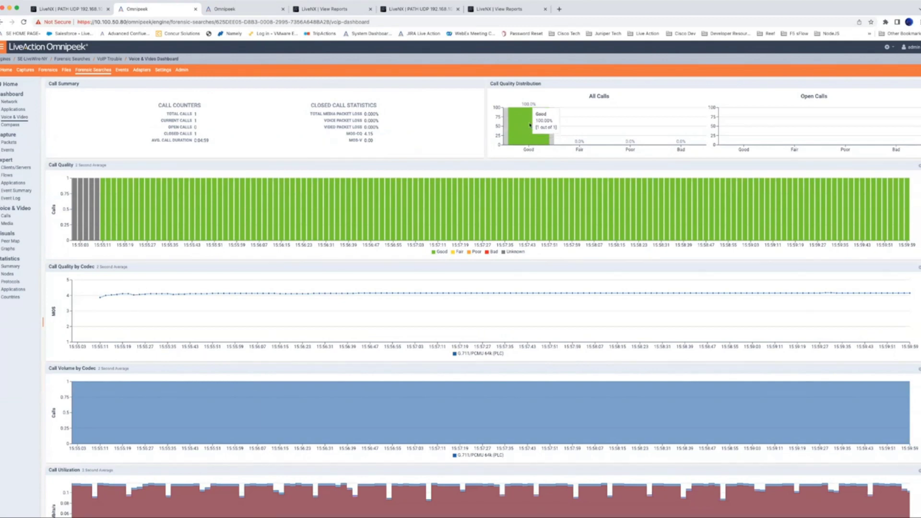
pyautogui.moveTo(509, 198)
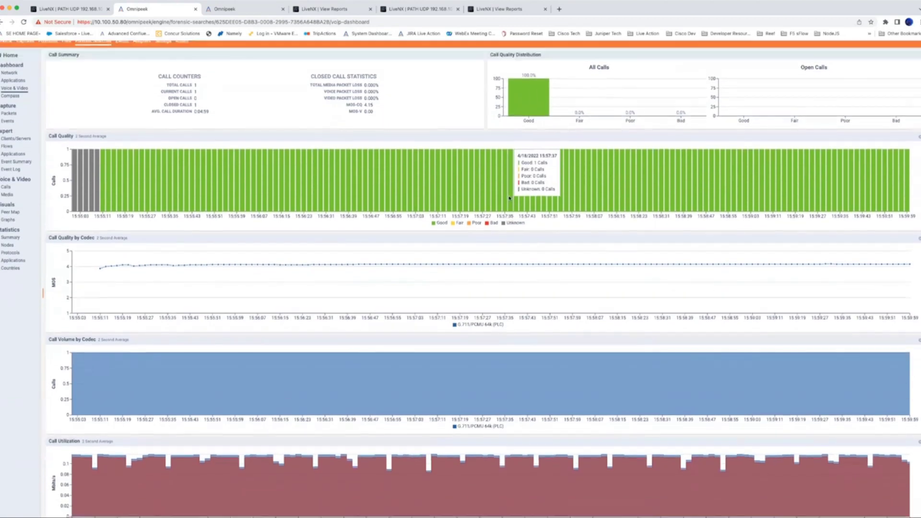
pyautogui.scroll(-1, 527, 133)
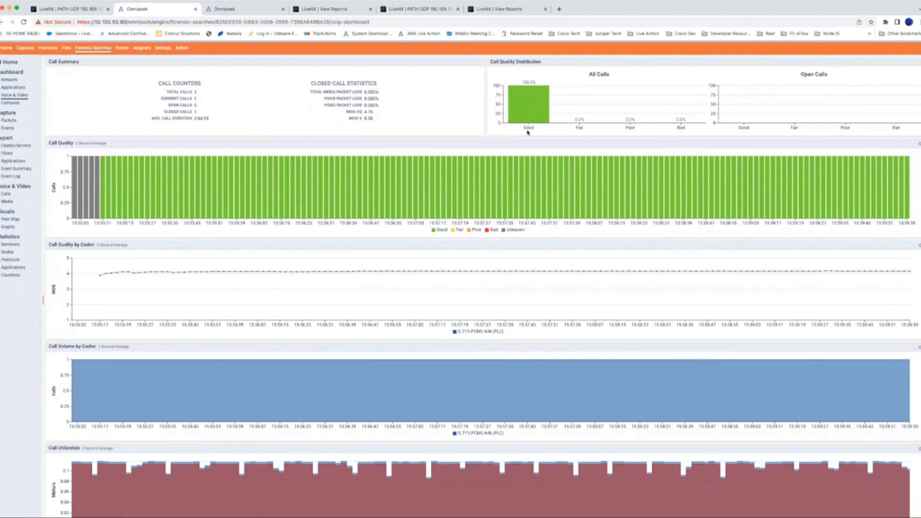
pyautogui.scroll(-1, 527, 132)
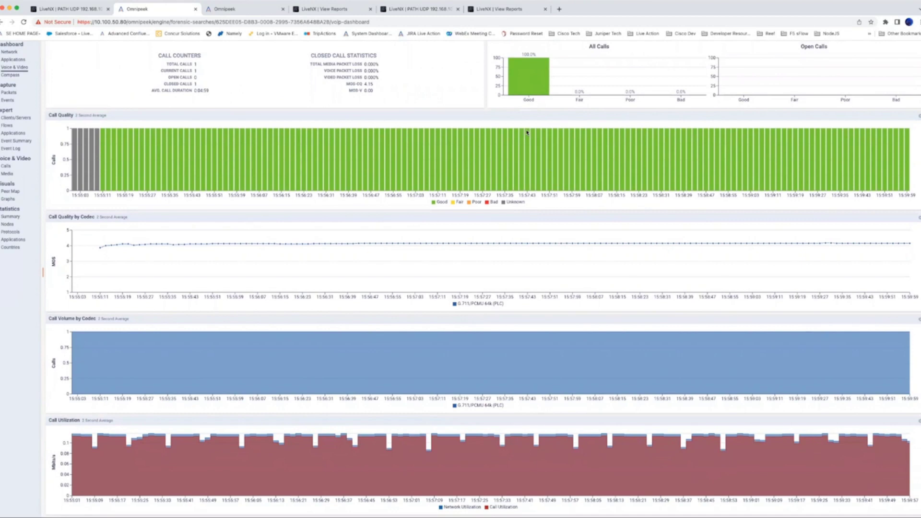
pyautogui.moveTo(440, 368)
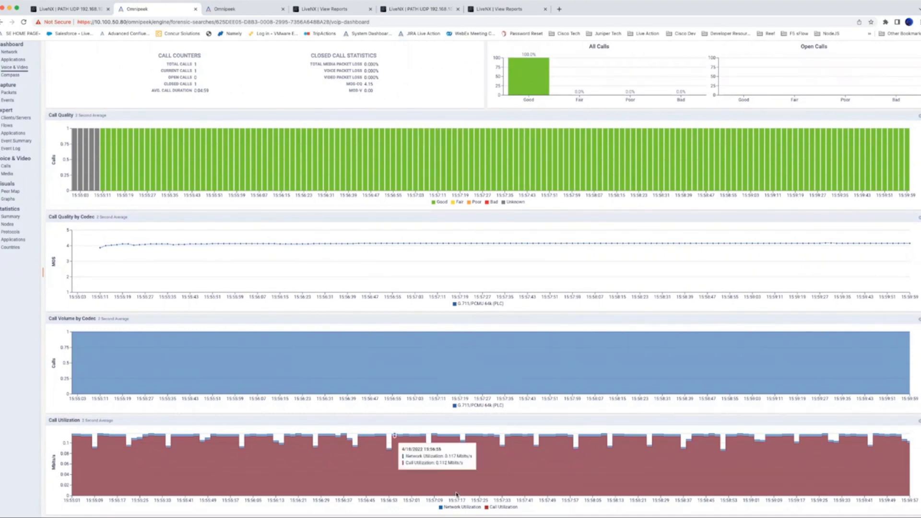
pyautogui.moveTo(586, 485)
pyautogui.scroll(-1, 586, 483)
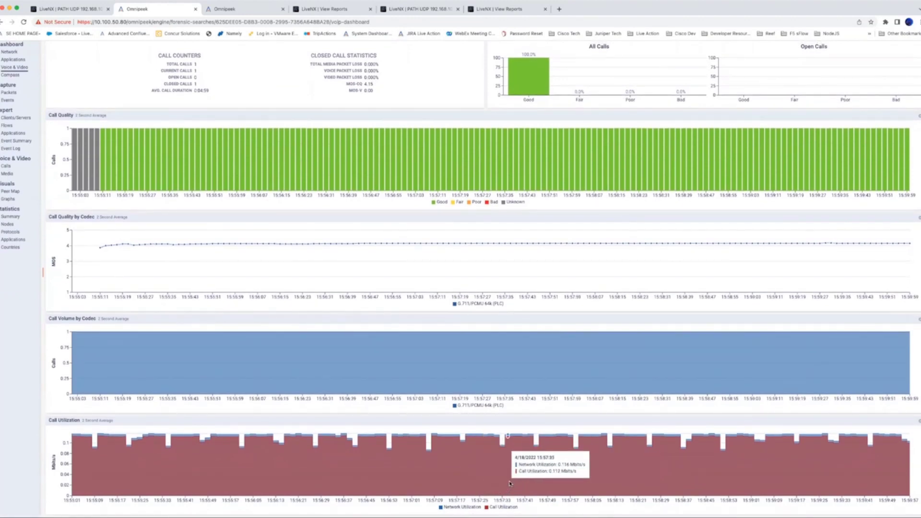
pyautogui.scroll(2, 117, 284)
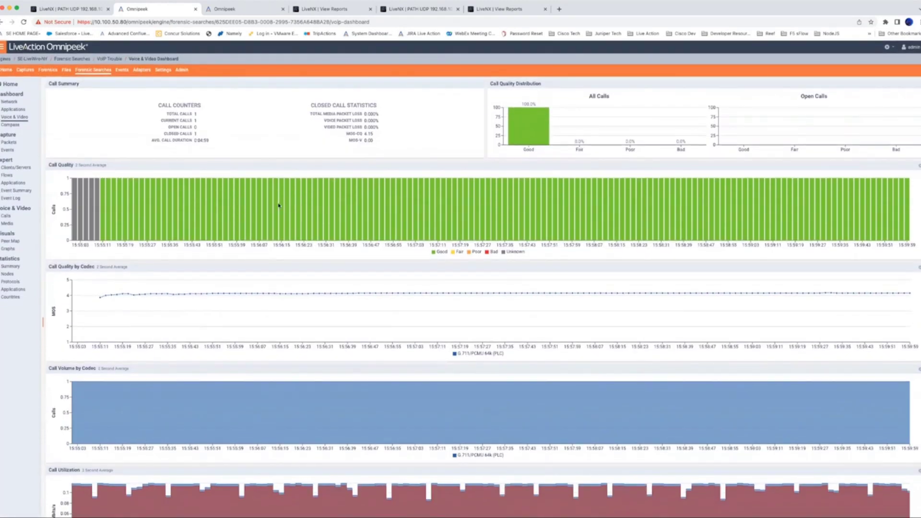
pyautogui.moveTo(512, 134)
pyautogui.scroll(-1, 531, 136)
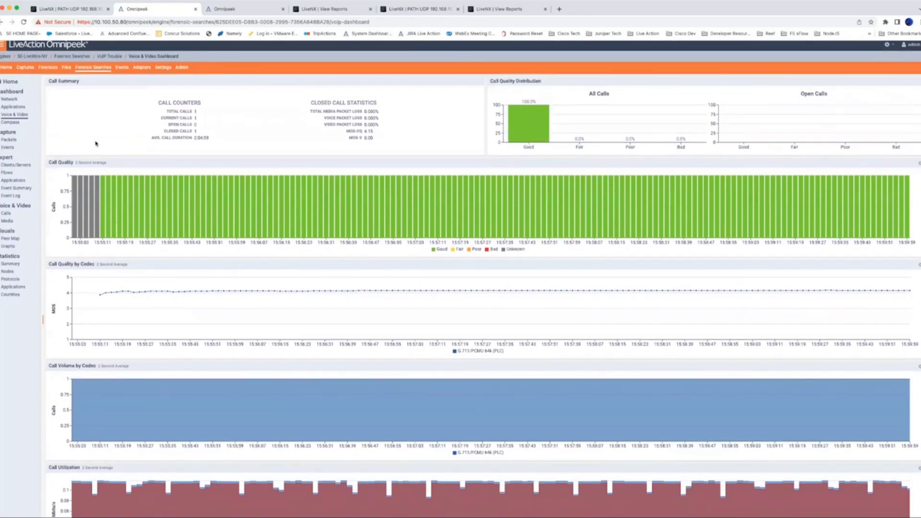
# Go to the engine's capture files and open a forensic search on LiveWire Workshop 2016.pkt
pyautogui.click(67, 68)
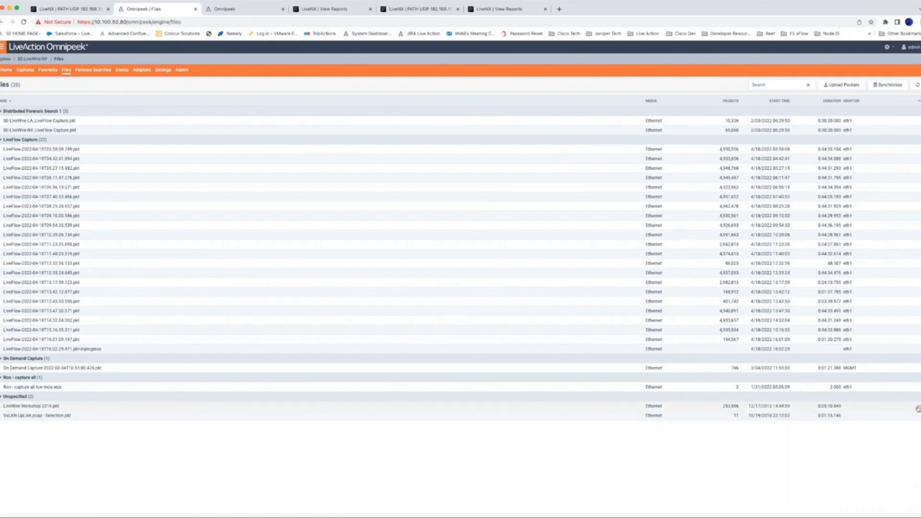
pyautogui.rightClick(918, 409)
pyautogui.click(893, 425)
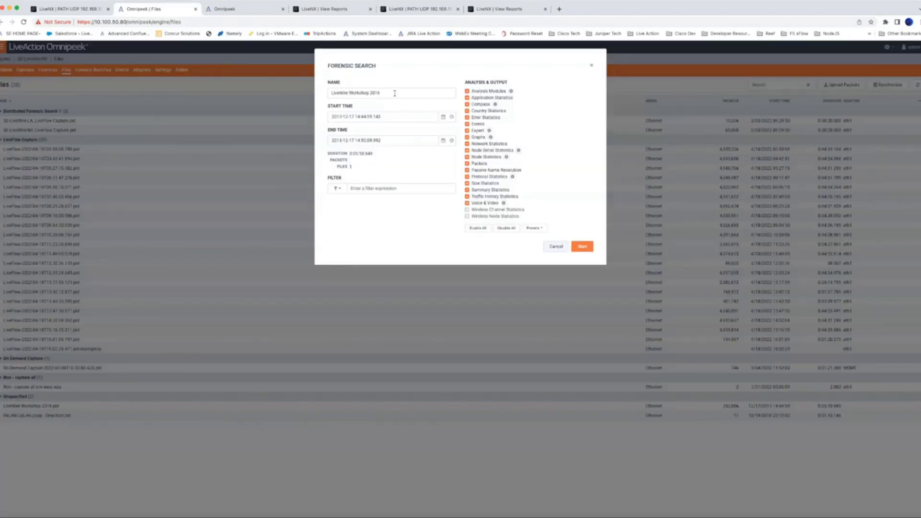
# Shorten the forensic search name to LiveWire Workshop and start the search
pyautogui.click(395, 93)
pyautogui.click(406, 94)
pyautogui.hotkey('shift', 'Left')
pyautogui.hotkey('shift', 'Left')
pyautogui.hotkey('shift', 'Left')
pyautogui.hotkey('shift', 'Left')
pyautogui.hotkey('shift', 'Left')
pyautogui.hotkey('shift', 'Left')
pyautogui.press('BackSpace')
pyautogui.click(411, 164)
pyautogui.click(582, 247)
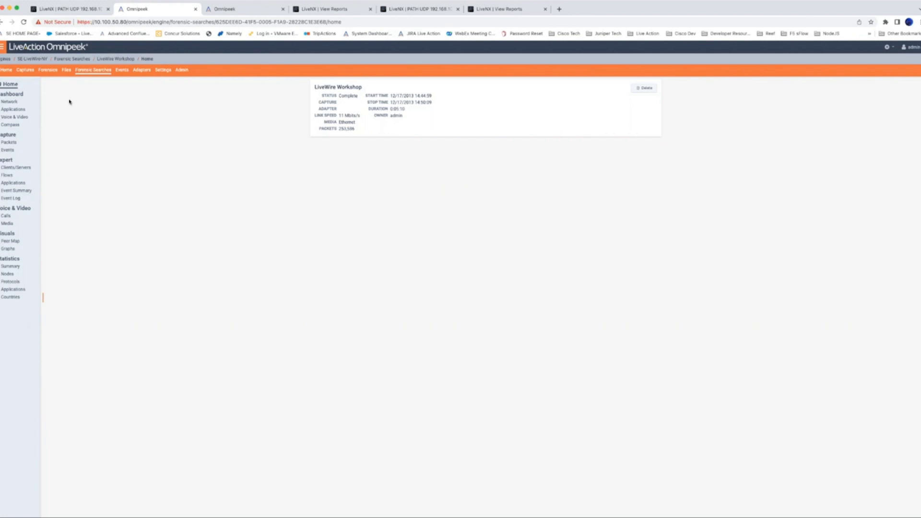
# View the Network and Applications dashboards of the LiveWire Workshop search, including application utilization over time
pyautogui.click(12, 102)
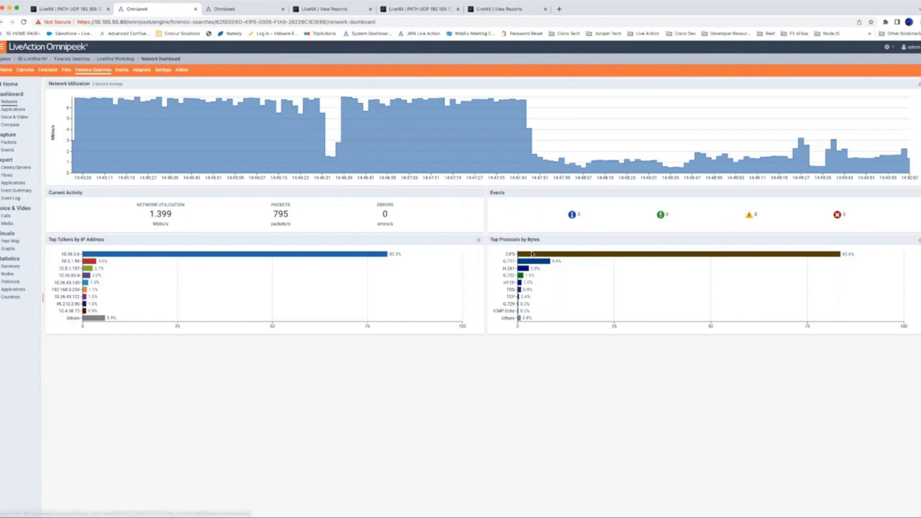
pyautogui.click(13, 109)
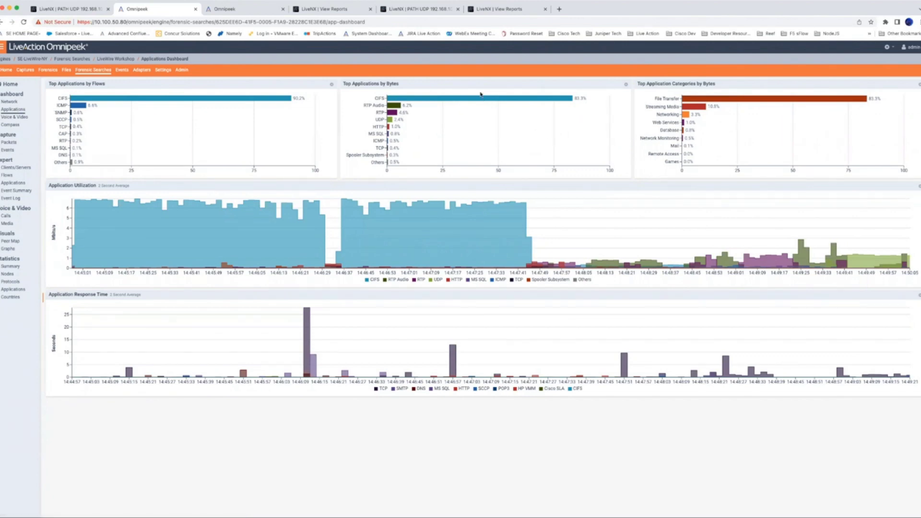
pyautogui.moveTo(494, 250)
# Open the LiveWire Workshop search's Voice & Video dashboard and examine call quality distribution, call quality over time and quality by codec
pyautogui.click(13, 117)
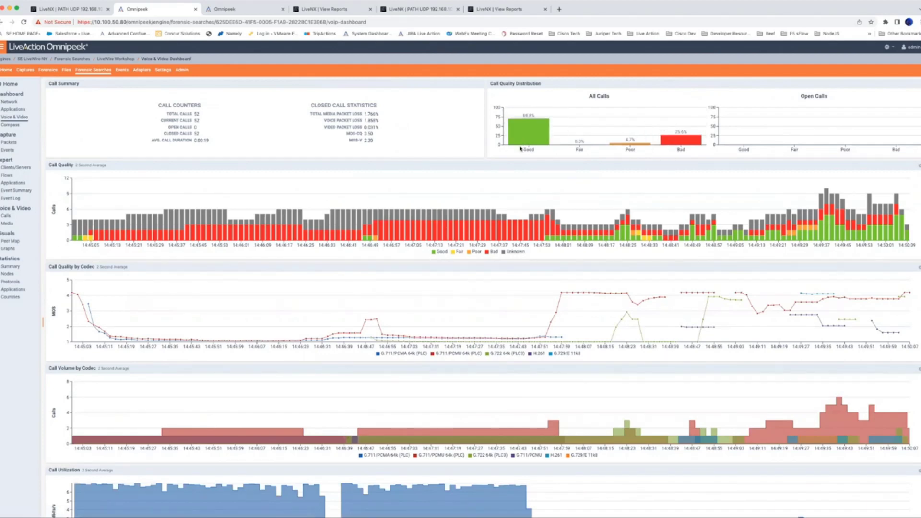
pyautogui.moveTo(698, 122)
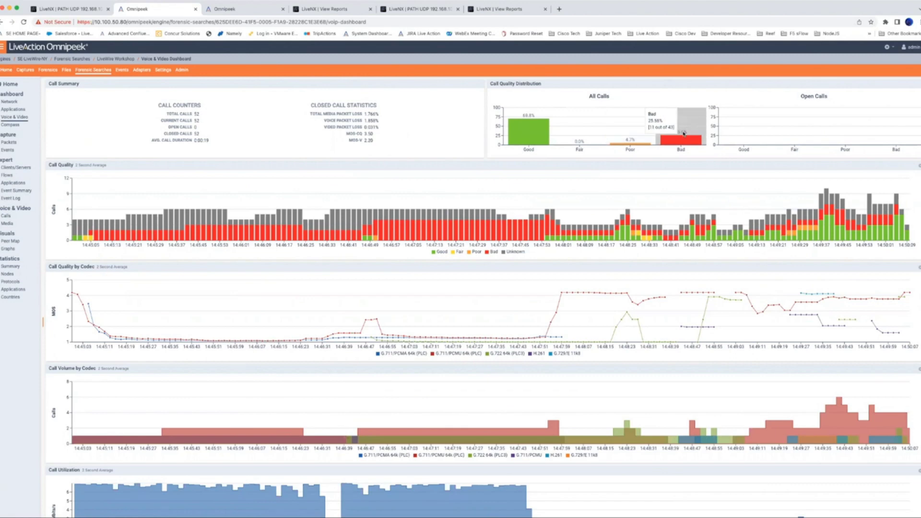
pyautogui.moveTo(544, 127)
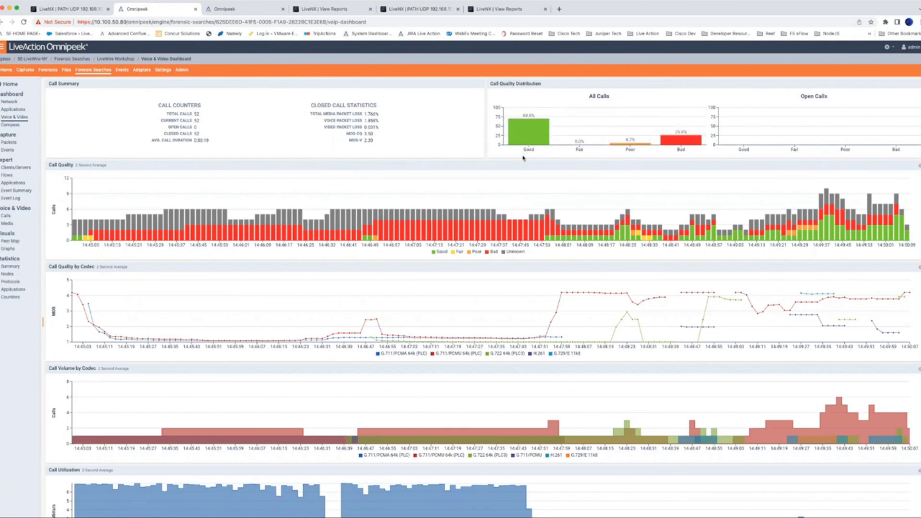
pyautogui.moveTo(522, 142)
pyautogui.moveTo(689, 140)
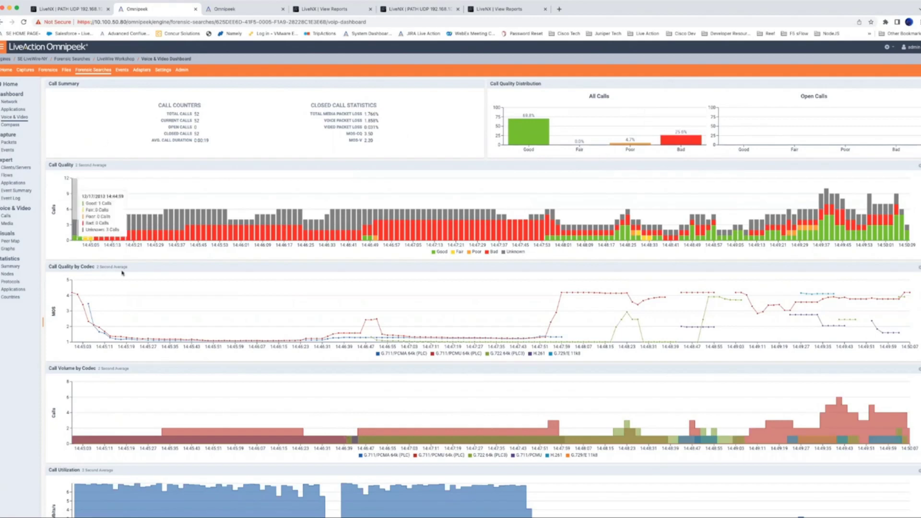
pyautogui.scroll(-1, 176, 271)
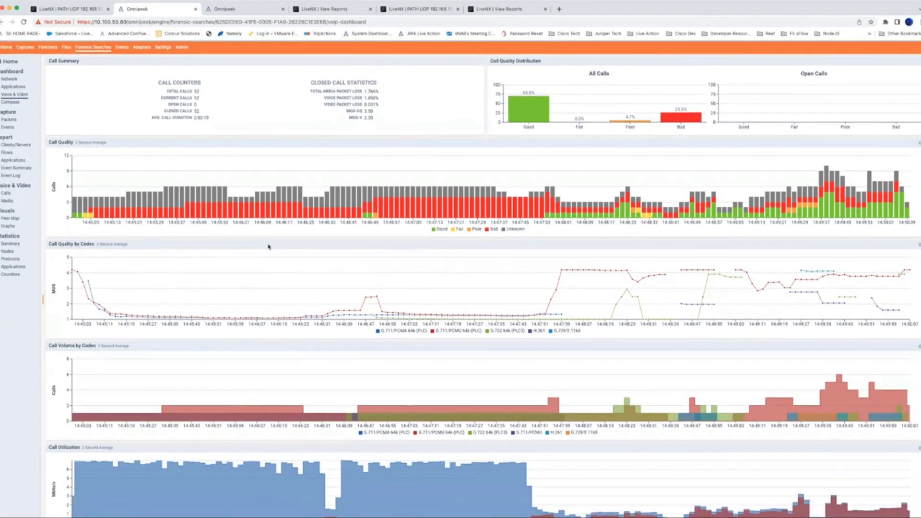
pyautogui.scroll(1, 267, 245)
pyautogui.moveTo(372, 267)
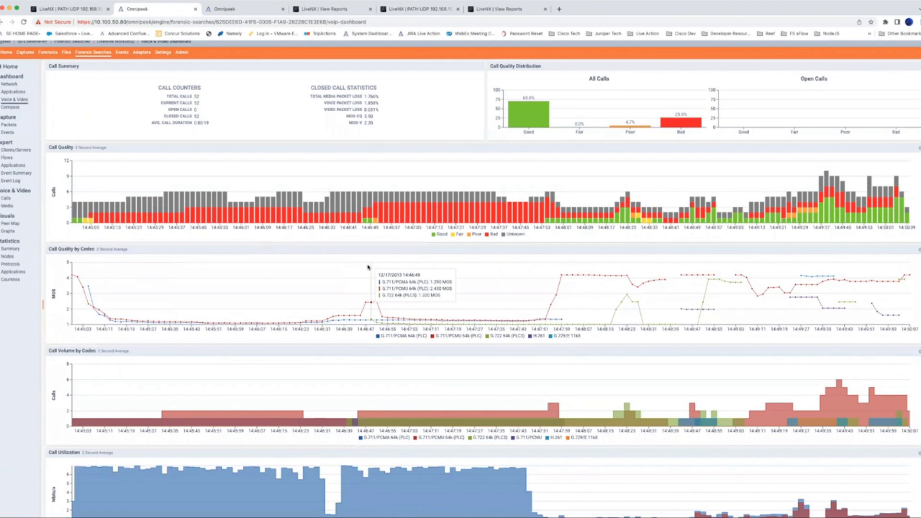
# Examine the MOS by codec, call volume by codec and call utilization charts on the Voice & Video dashboard
pyautogui.scroll(-2, 468, 336)
pyautogui.moveTo(467, 338)
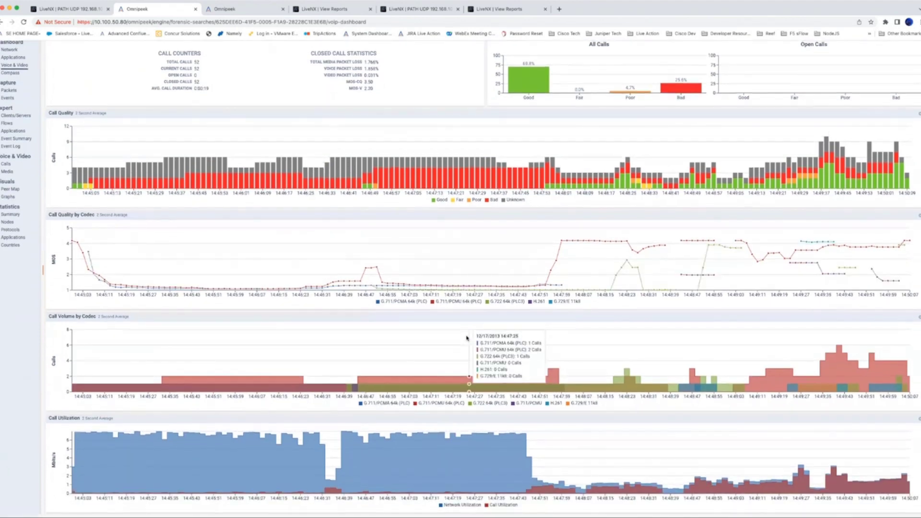
pyautogui.scroll(1, 359, 308)
pyautogui.moveTo(537, 253)
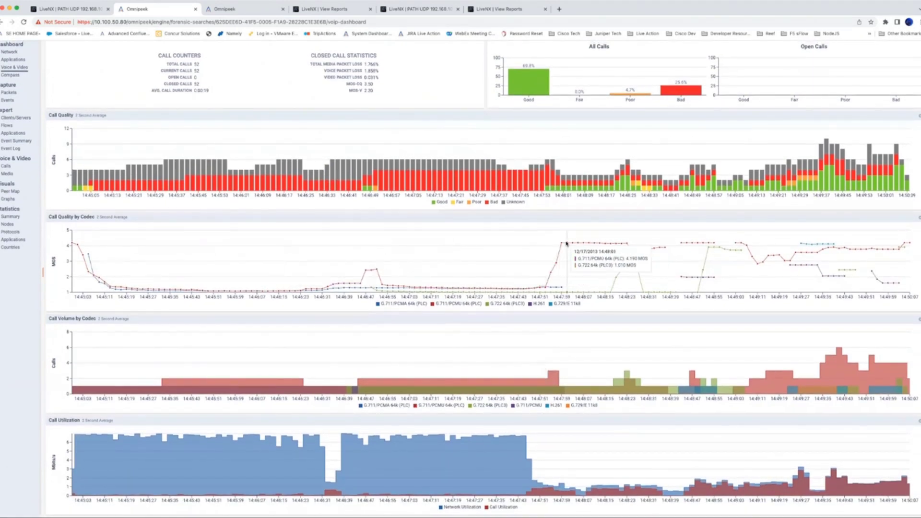
pyautogui.moveTo(547, 274)
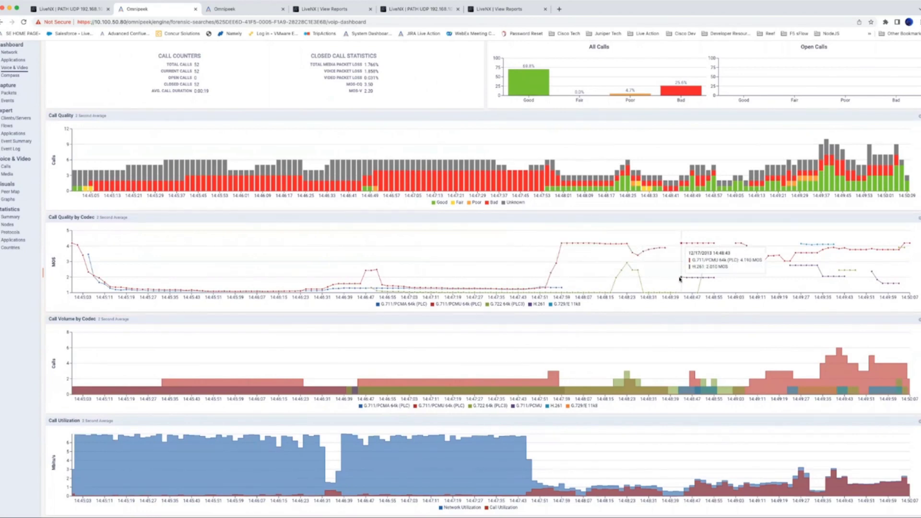
pyautogui.scroll(2, 158, 184)
pyautogui.moveTo(78, 225)
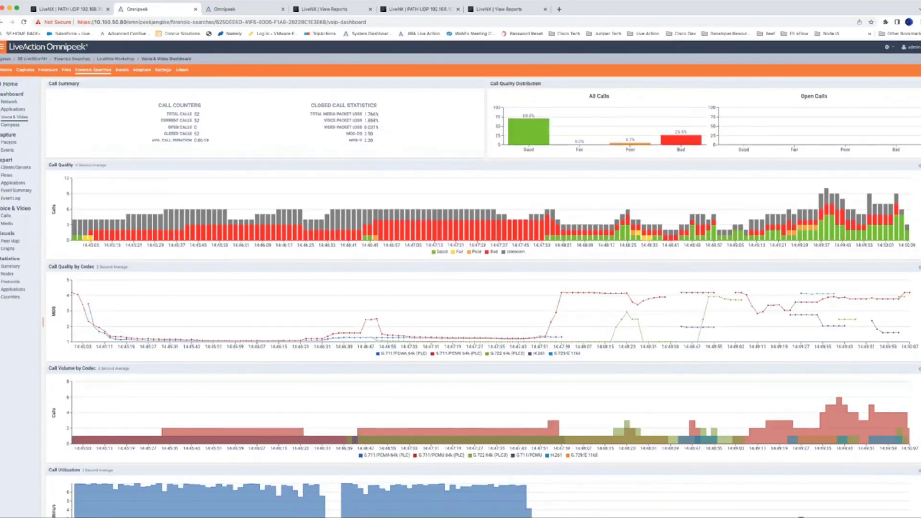
# Open the search's list of calls and check which fields it can be searched by
pyautogui.click(6, 216)
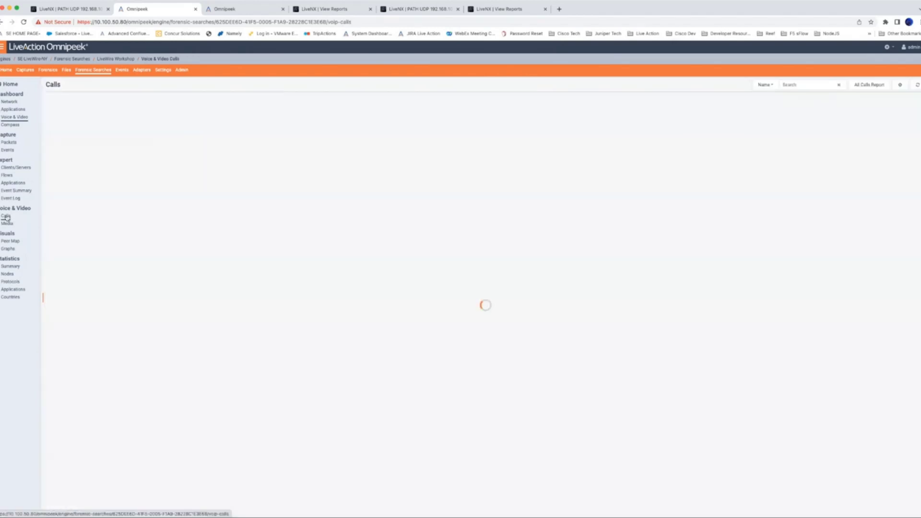
pyautogui.click(767, 85)
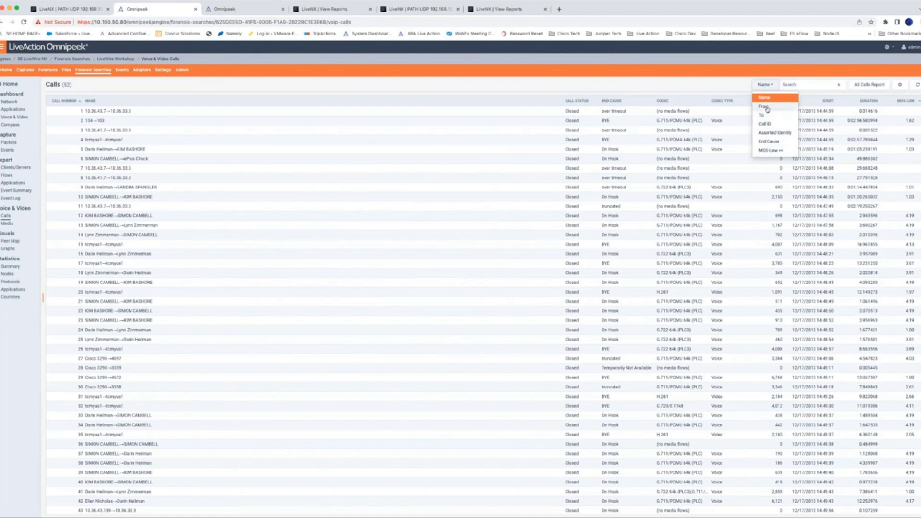
pyautogui.click(654, 86)
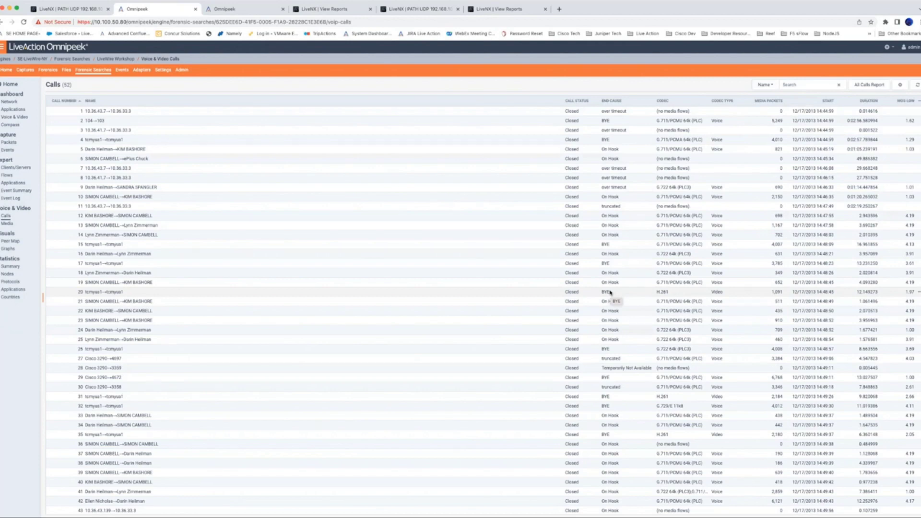
# Show the details of call 20 and open it in the Voice & Video Flow Visualizer
pyautogui.rightClick(146, 295)
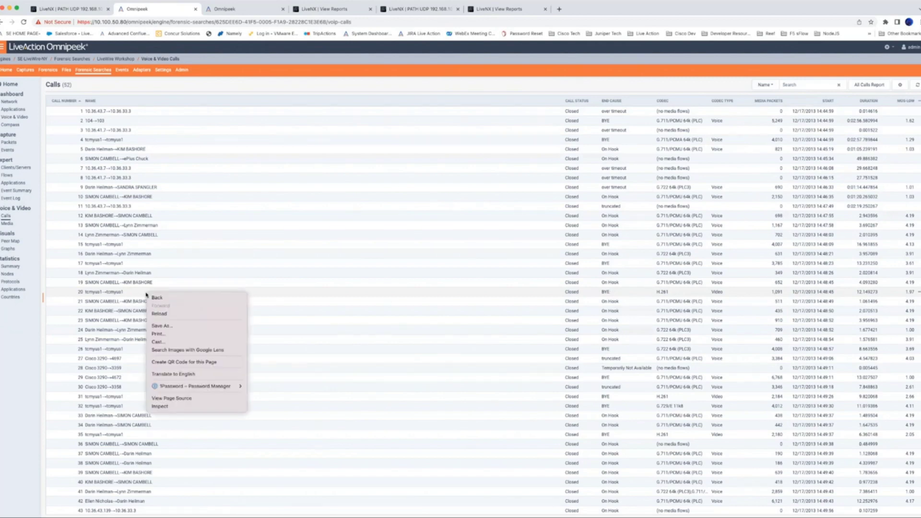
pyautogui.click(335, 290)
pyautogui.click(334, 291)
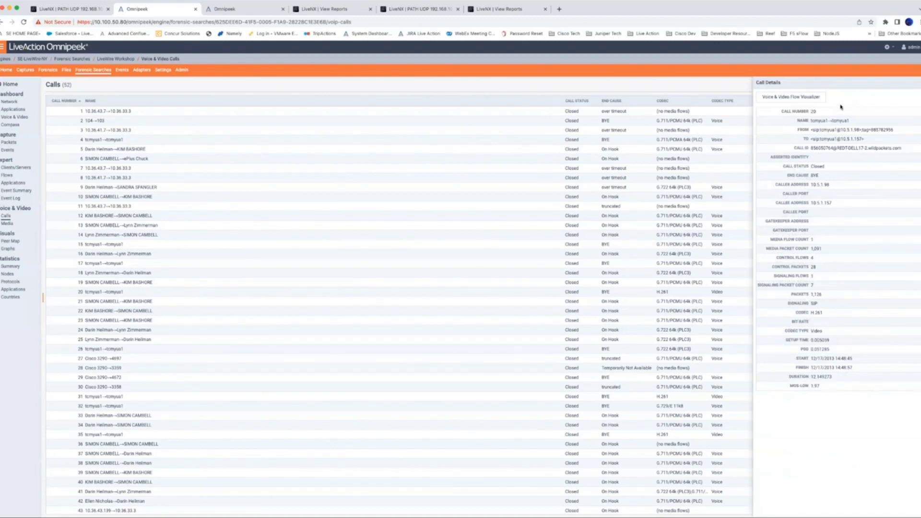
pyautogui.click(790, 98)
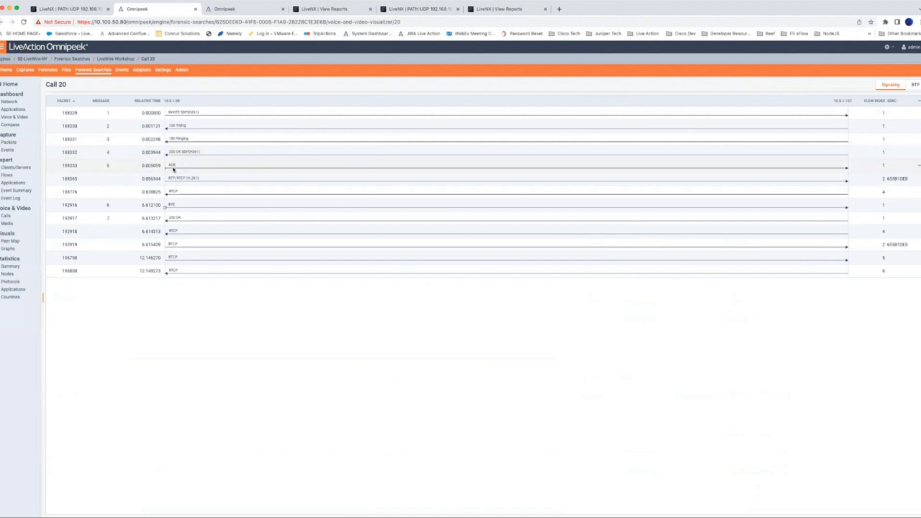
# Examine call 20's RTP jitter and quality graphs, and return to its signaling diagram
pyautogui.click(916, 86)
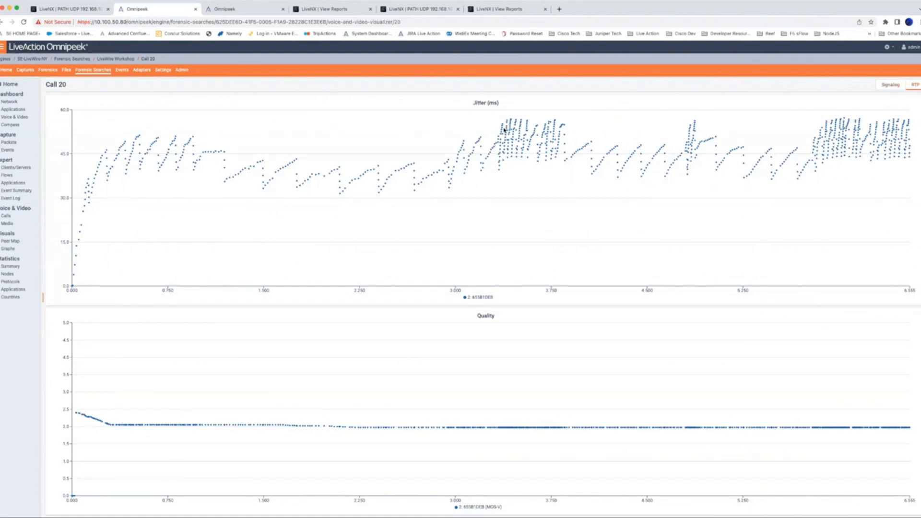
pyautogui.moveTo(511, 122)
pyautogui.moveTo(530, 429)
pyautogui.click(891, 84)
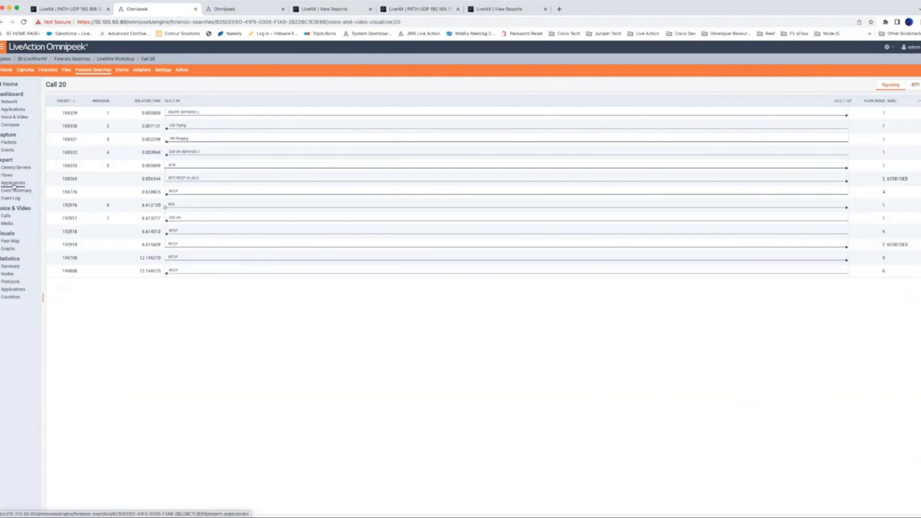
# Open Compass, drill into the tallest 2-way latency spike down to 10 ms resolution, and reset the zoom
pyautogui.click(10, 126)
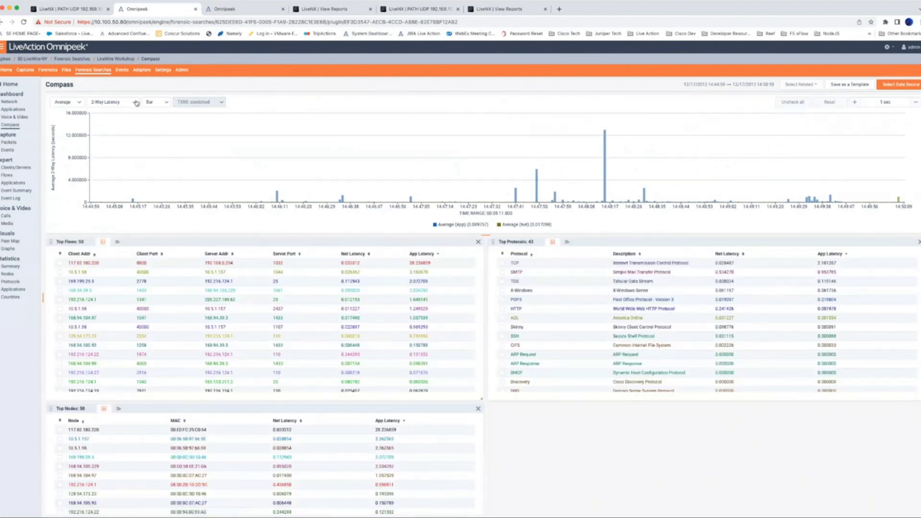
pyautogui.click(607, 197)
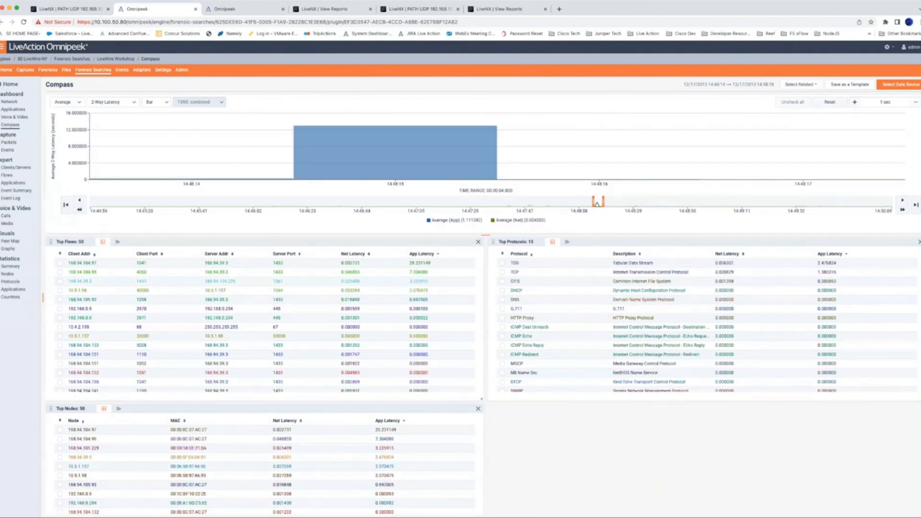
pyautogui.click(855, 102)
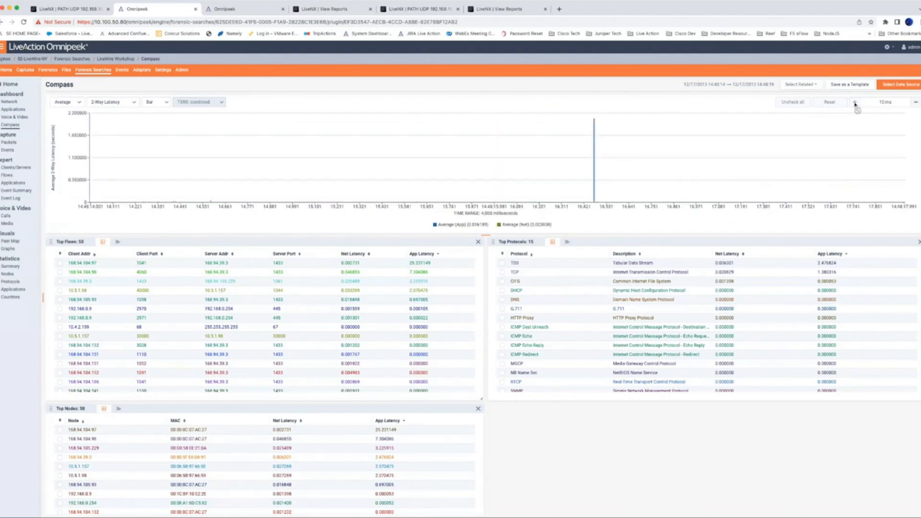
pyautogui.moveTo(595, 182)
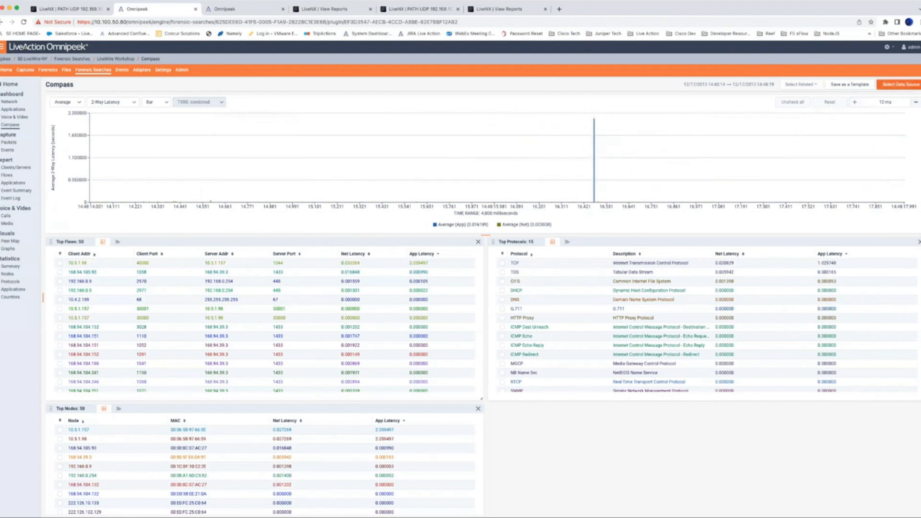
pyautogui.click(835, 103)
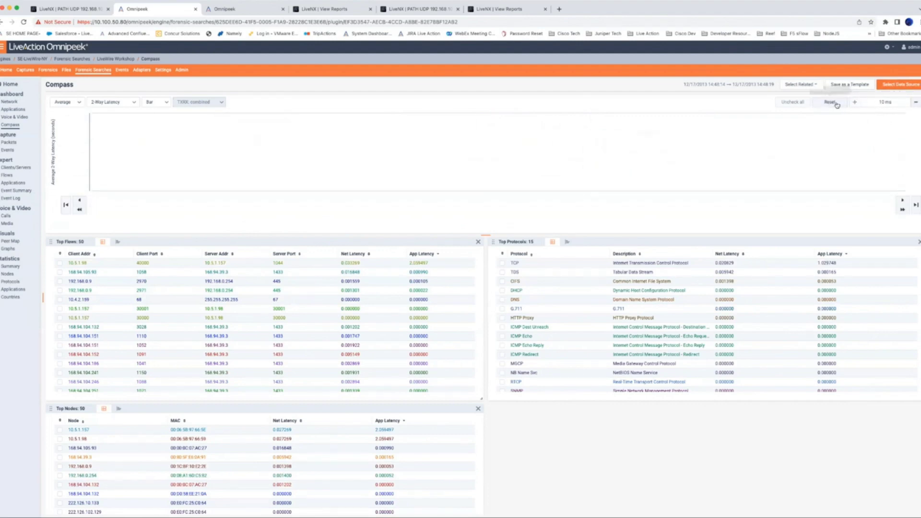
# Chart Response Time in Compass with the slowest top flow added, and check the options for selecting related packets
pyautogui.click(130, 102)
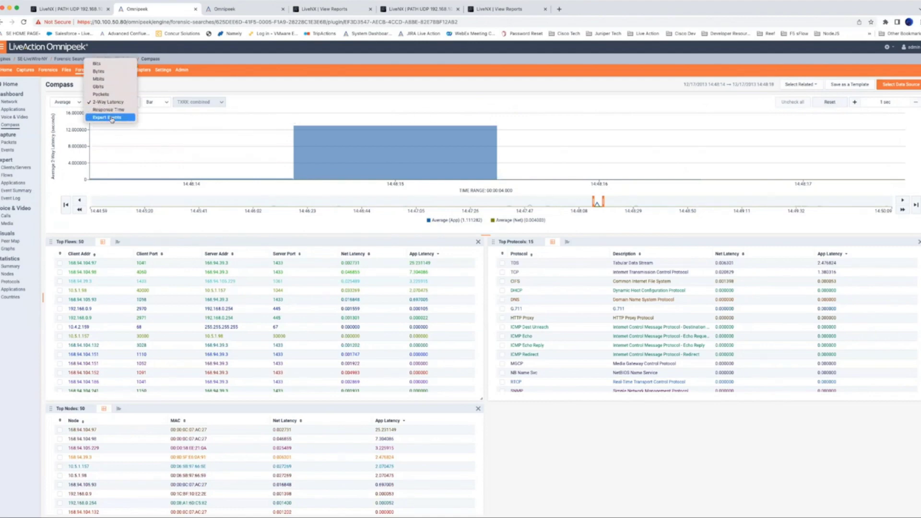
pyautogui.click(107, 110)
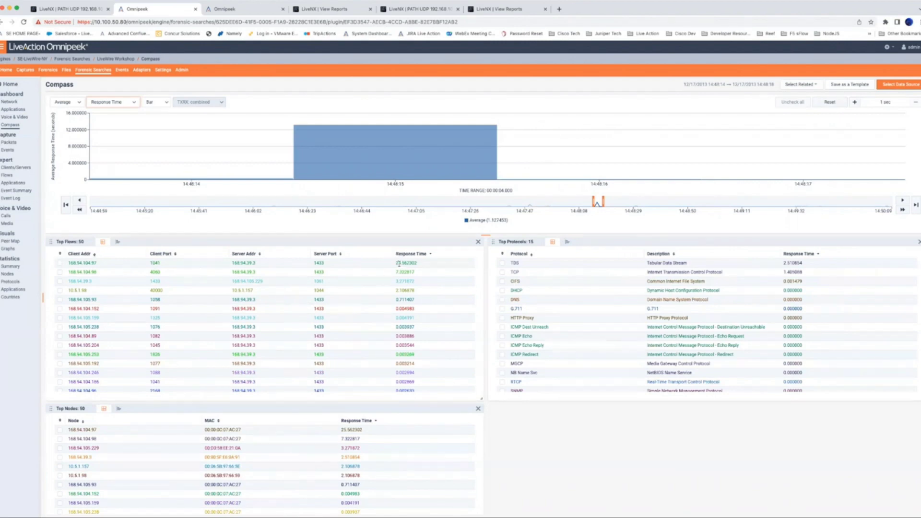
pyautogui.click(58, 266)
pyautogui.click(59, 263)
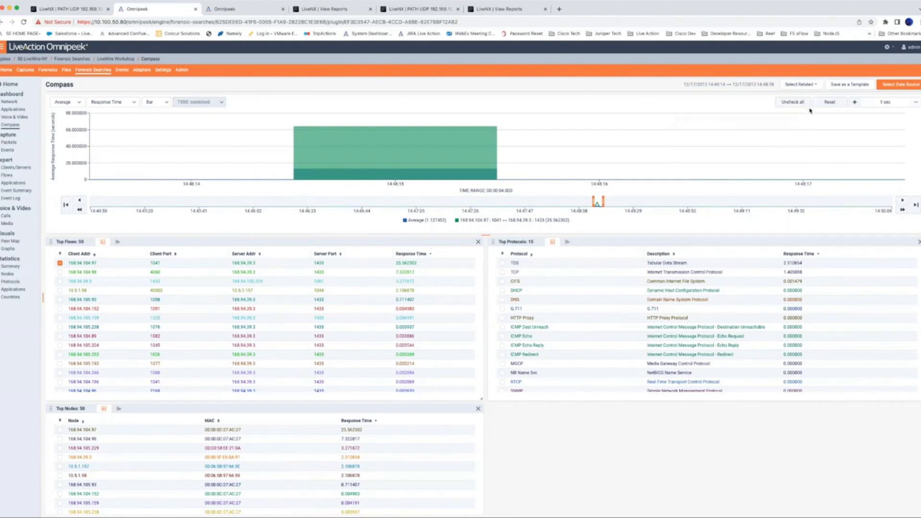
pyautogui.click(816, 85)
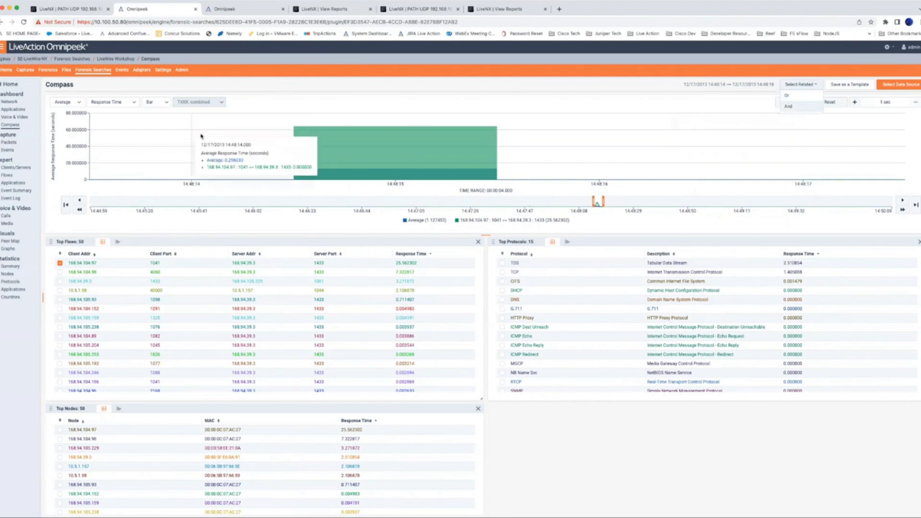
# Set the Compass metric back to 2-Way Latency, and clear and reselect the 168.94.104.97 to 168.94.39.3 flow
pyautogui.click(134, 104)
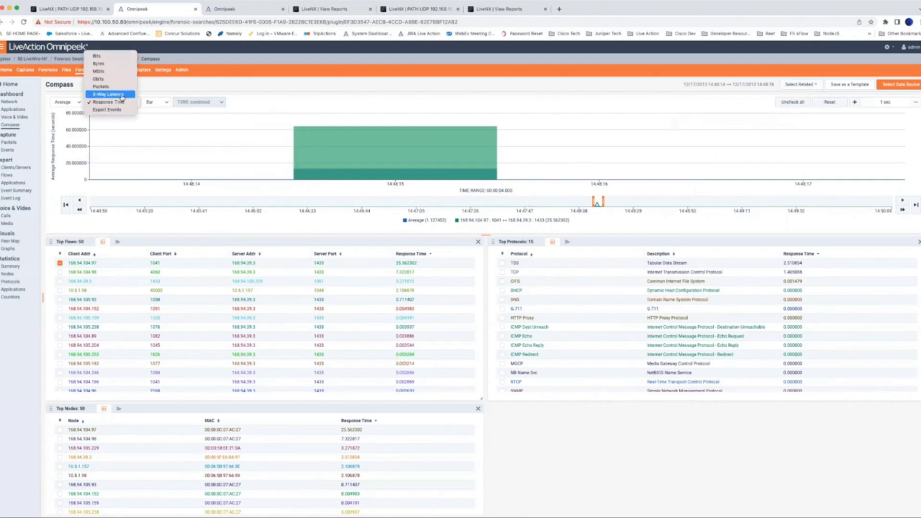
pyautogui.click(122, 98)
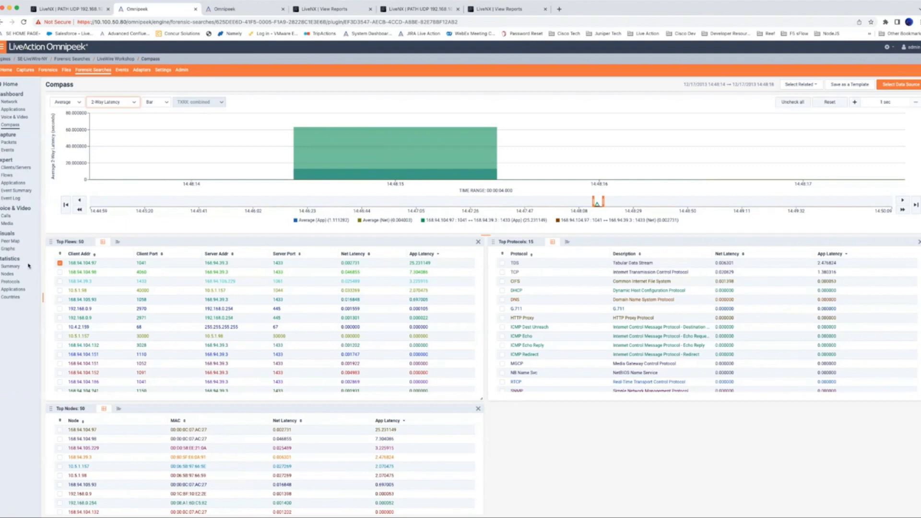
pyautogui.click(60, 264)
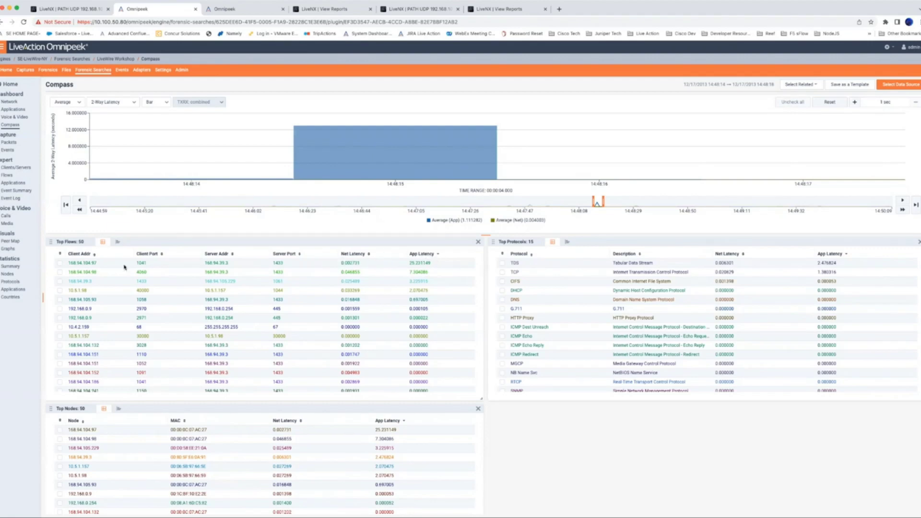
pyautogui.click(60, 264)
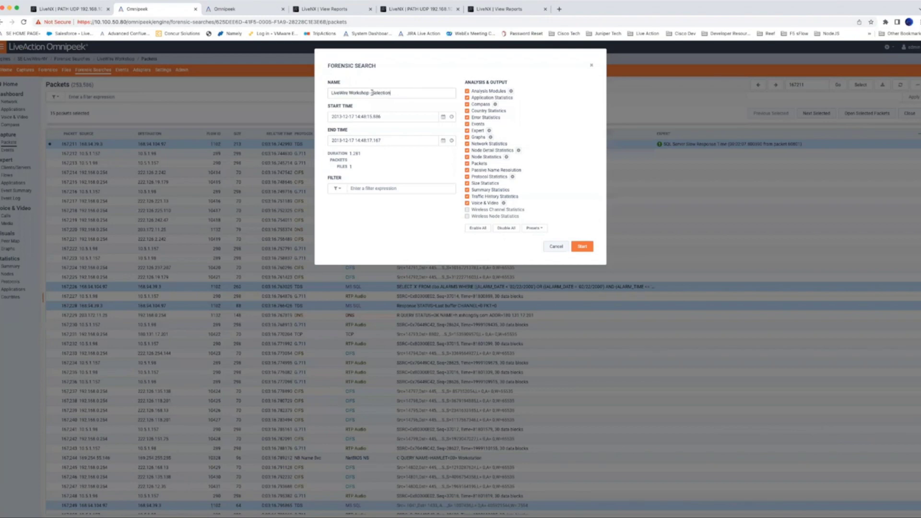
# Run a forensic search on the selected packets named LiveWire Workshop - Bad Application Delay and open its first packet's decode
pyautogui.doubleClick(389, 92)
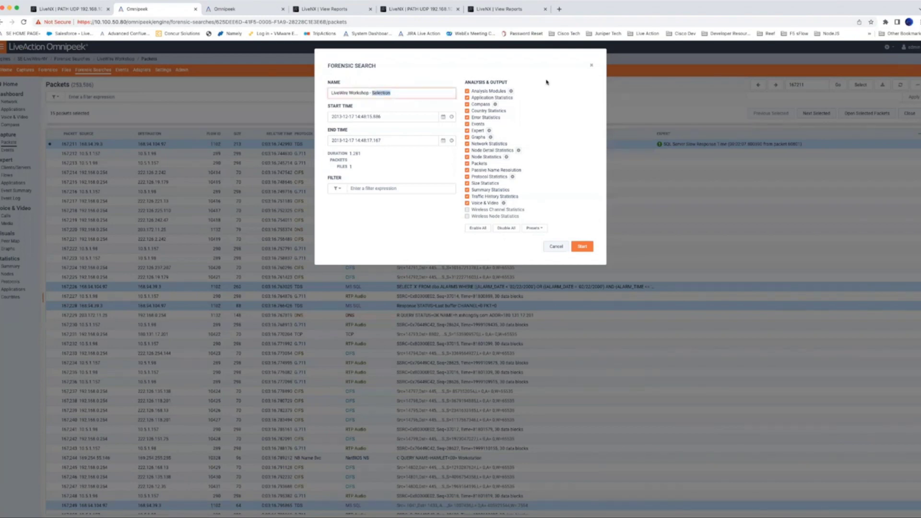
pyautogui.write('Bad Application Delay')
pyautogui.click(583, 247)
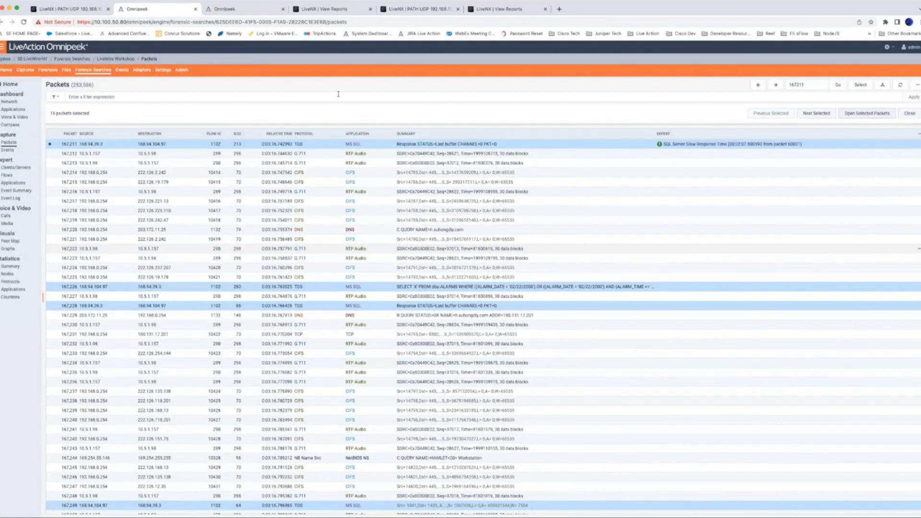
pyautogui.click(9, 142)
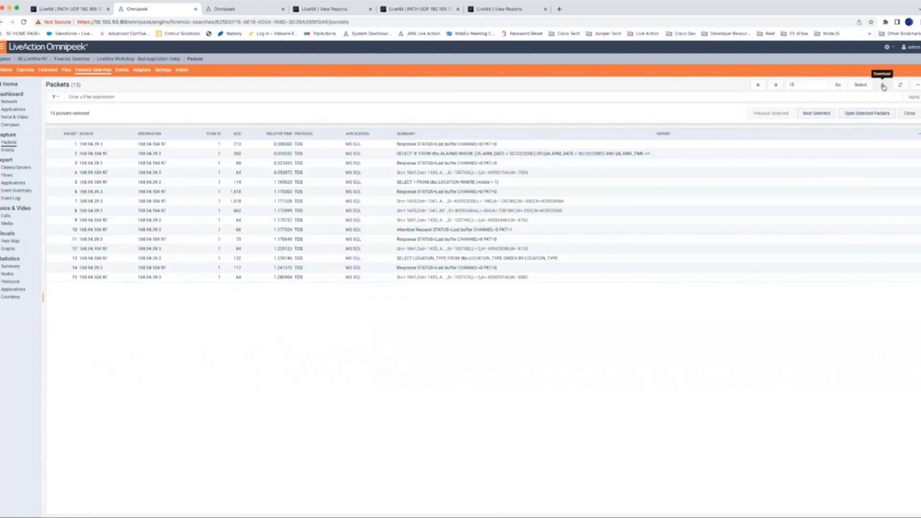
pyautogui.click(83, 145)
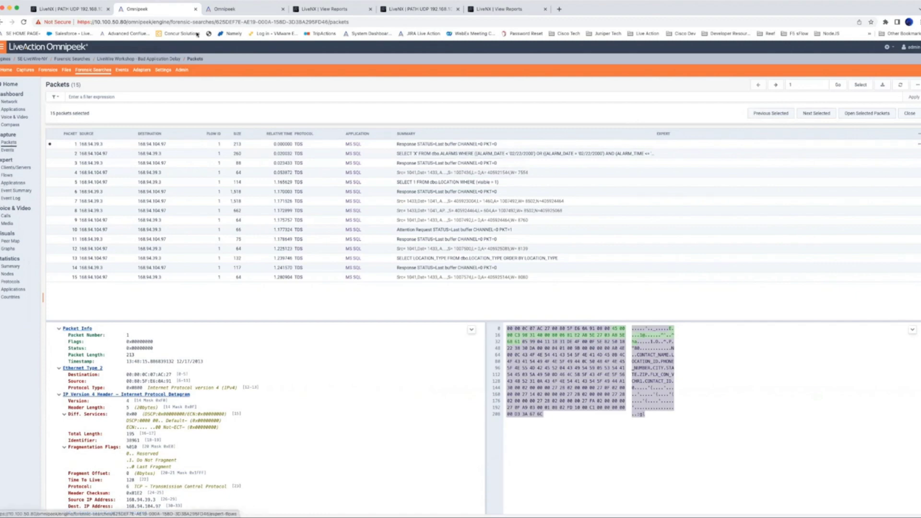
# Return to the list of forensic searches and open Workshop Search
pyautogui.click(90, 71)
pyautogui.scroll(-10, 383, 317)
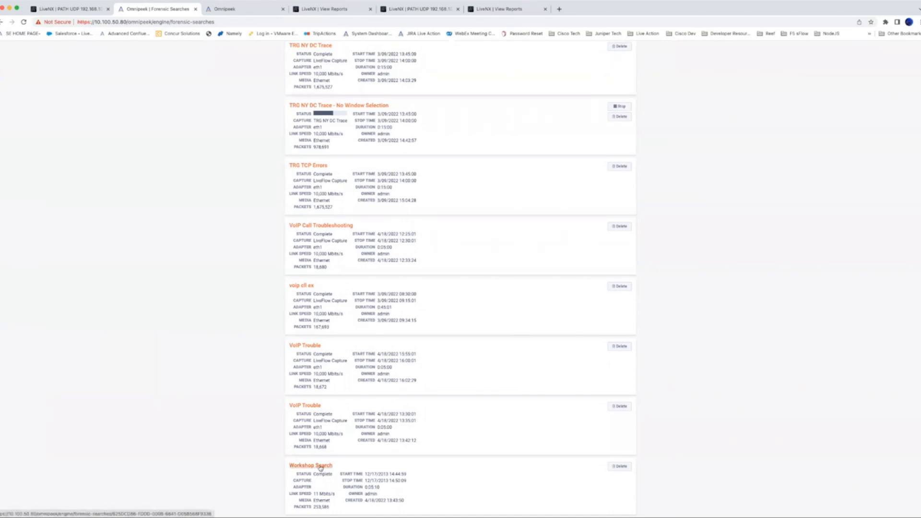
pyautogui.click(320, 466)
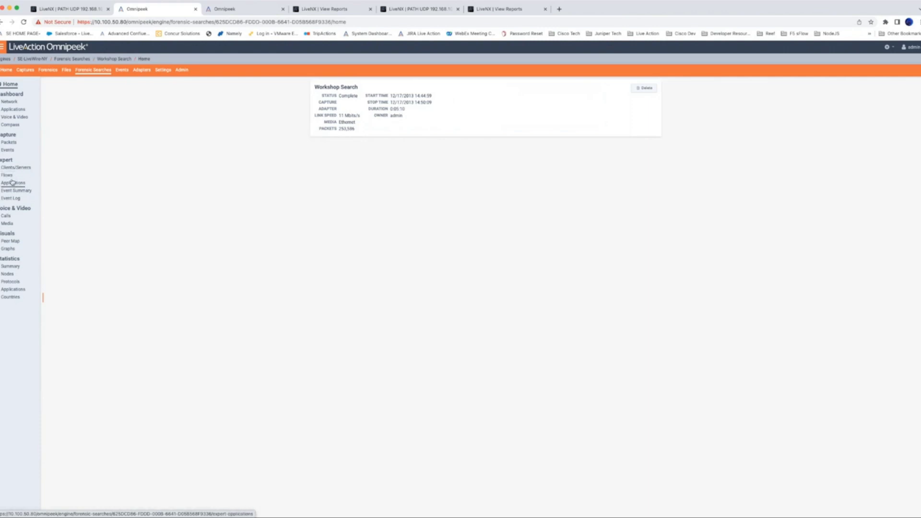
# Open the Expert Flows of Workshop Search and examine the TCP events listed in the details of HTTP flow 3
pyautogui.click(7, 175)
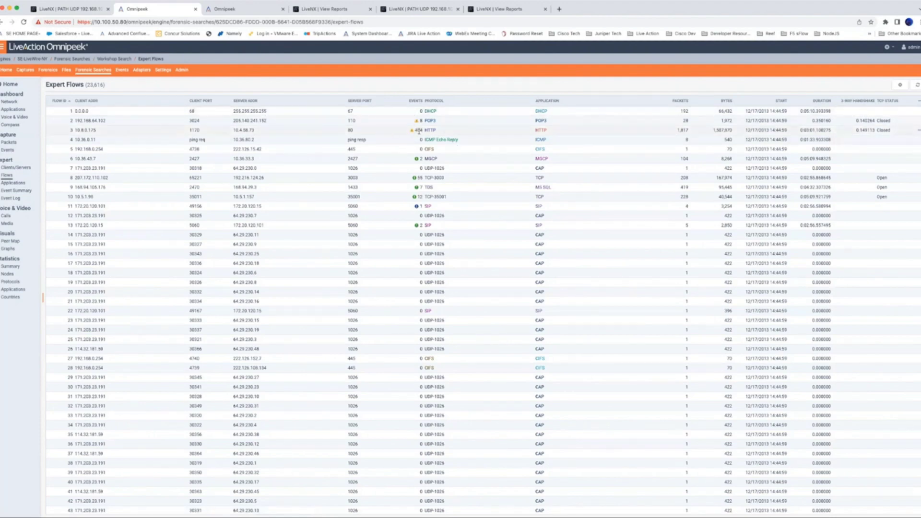
pyautogui.click(357, 132)
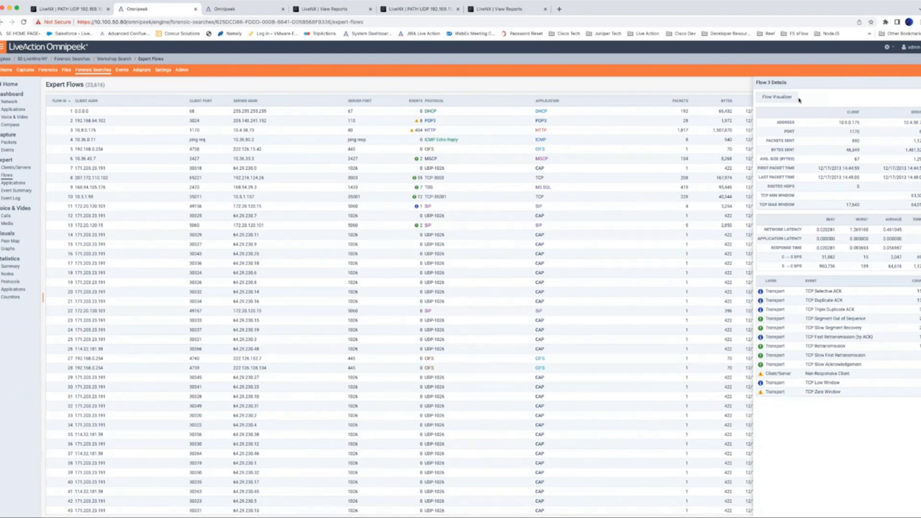
pyautogui.moveTo(766, 292); pyautogui.dragTo(838, 299)
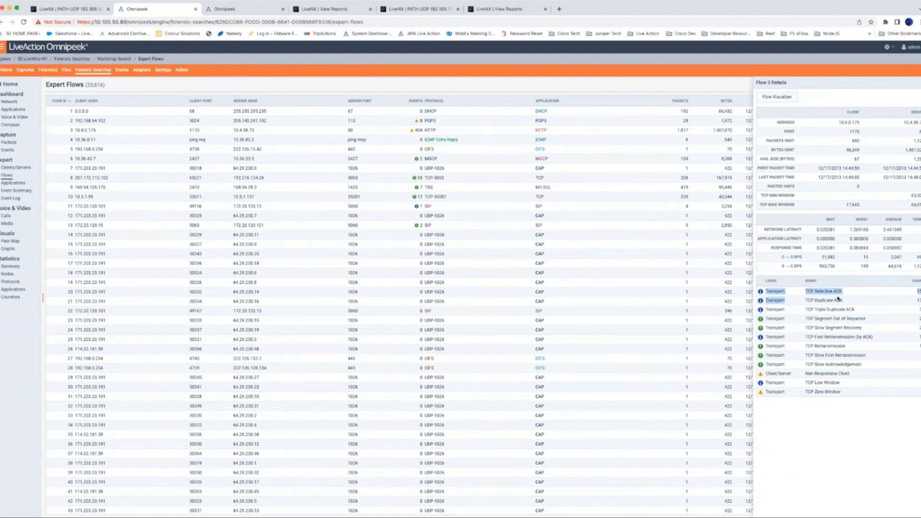
pyautogui.click(808, 302)
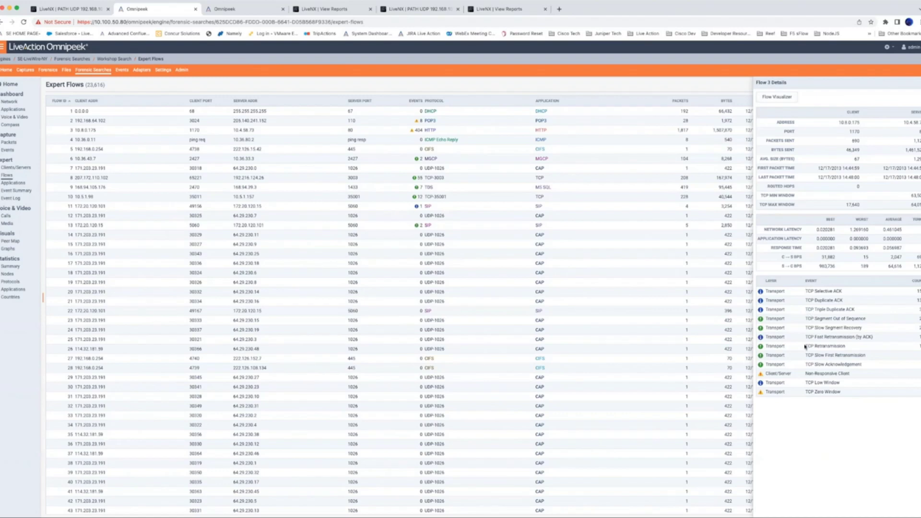
# Examine the TCP Retransmission, Non-Responsive Client, TCP Low Window and TCP Zero Window events in the flow 3 details
pyautogui.moveTo(806, 346); pyautogui.dragTo(850, 350)
pyautogui.moveTo(806, 373); pyautogui.dragTo(870, 375)
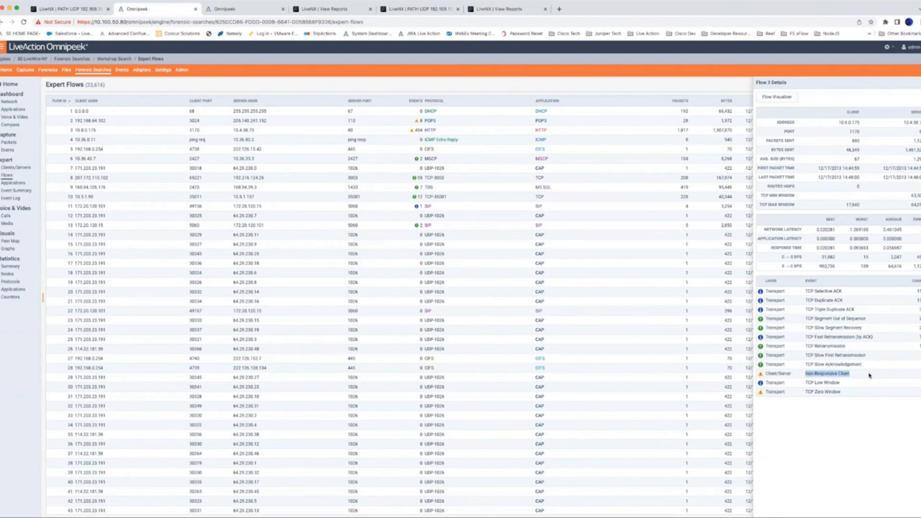
pyautogui.click(807, 382)
pyautogui.moveTo(805, 392); pyautogui.dragTo(845, 393)
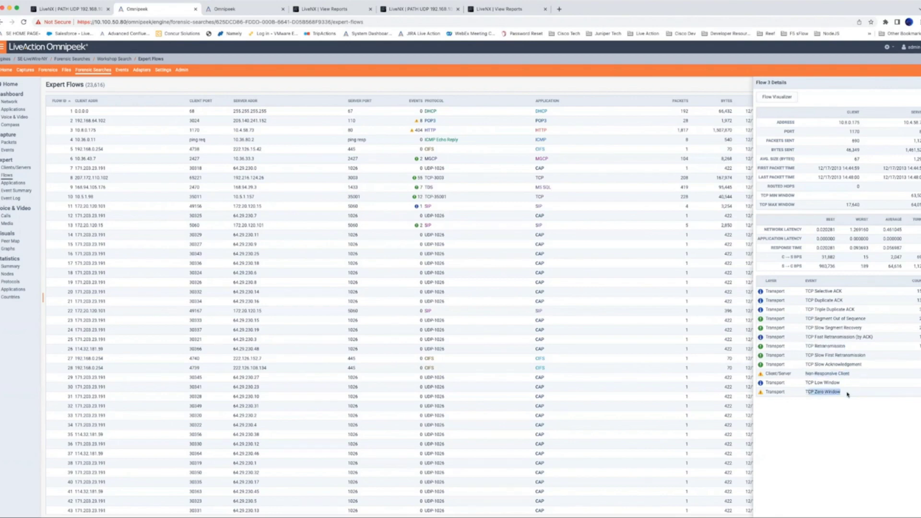
# Open flow 3 in the Flow Visualizer and review its client-server packets with their expert events
pyautogui.click(778, 99)
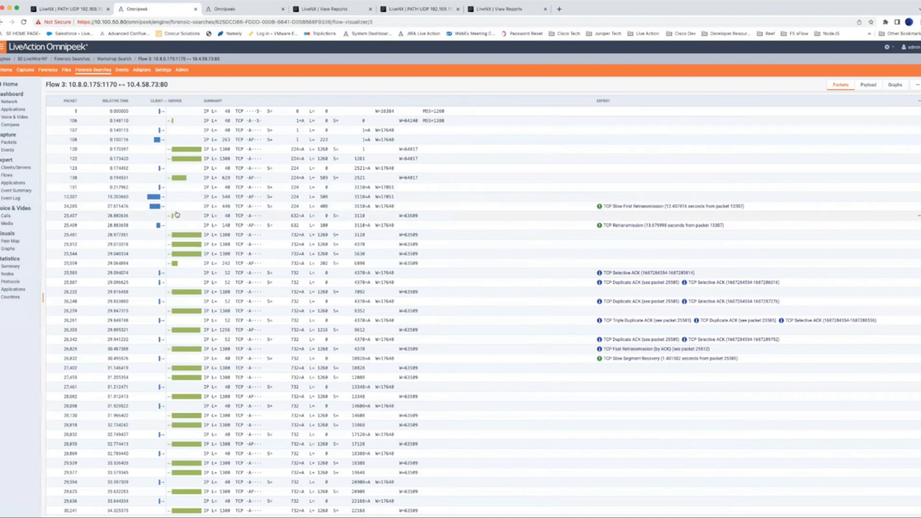
pyautogui.scroll(-1, 182, 210)
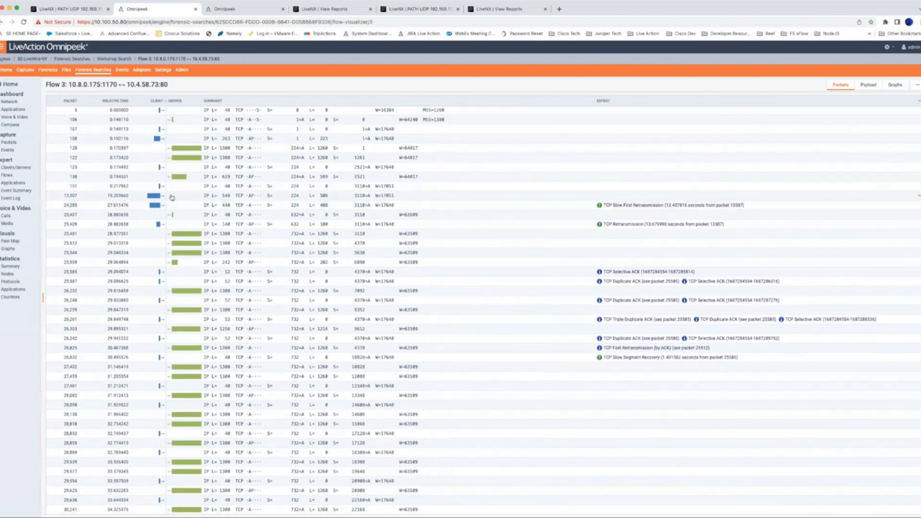
pyautogui.scroll(-1, 173, 199)
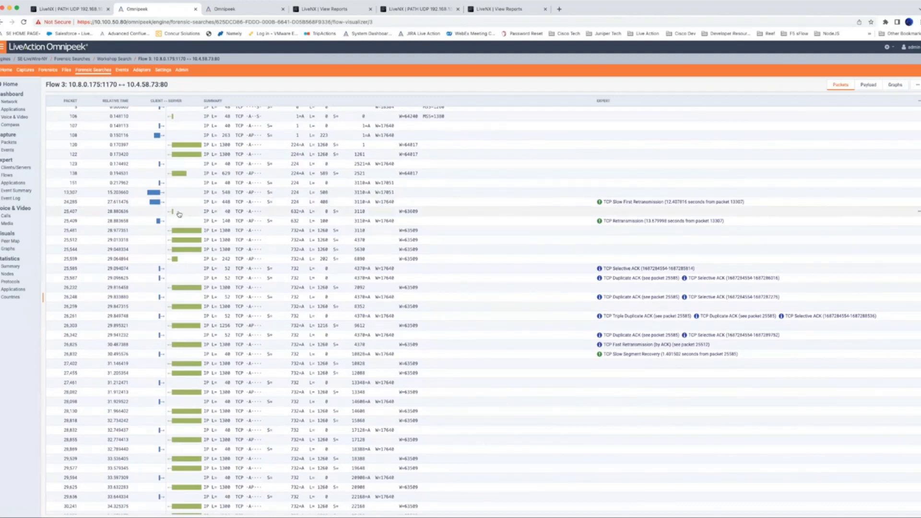
pyautogui.scroll(-5, 497, 259)
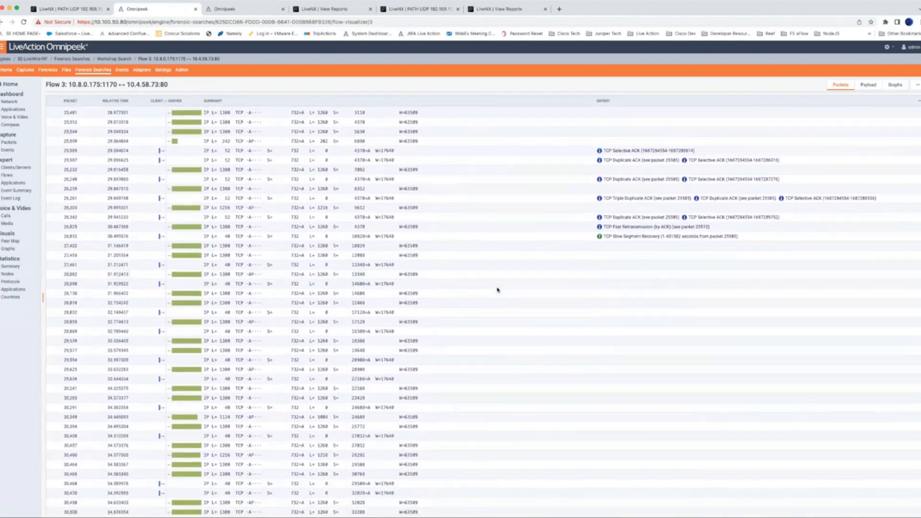
pyautogui.scroll(-10, 497, 290)
pyautogui.scroll(-3, 602, 163)
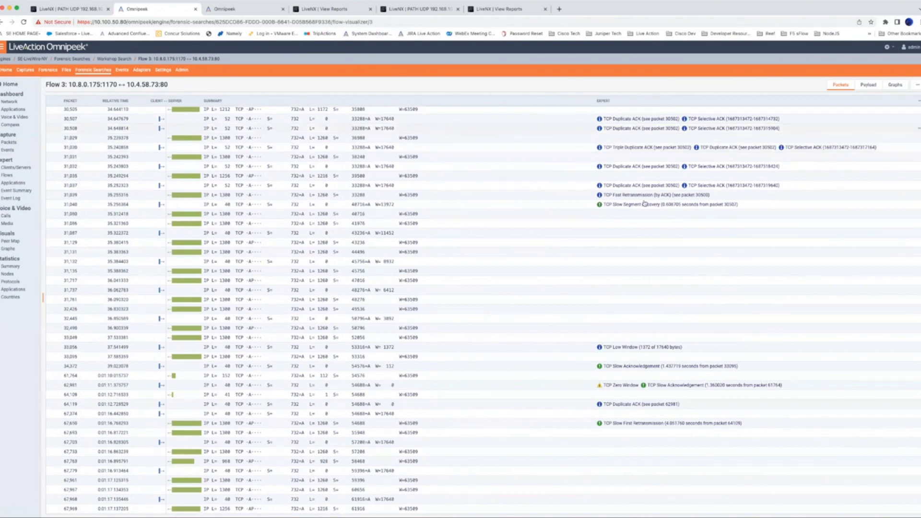
pyautogui.scroll(10, 645, 240)
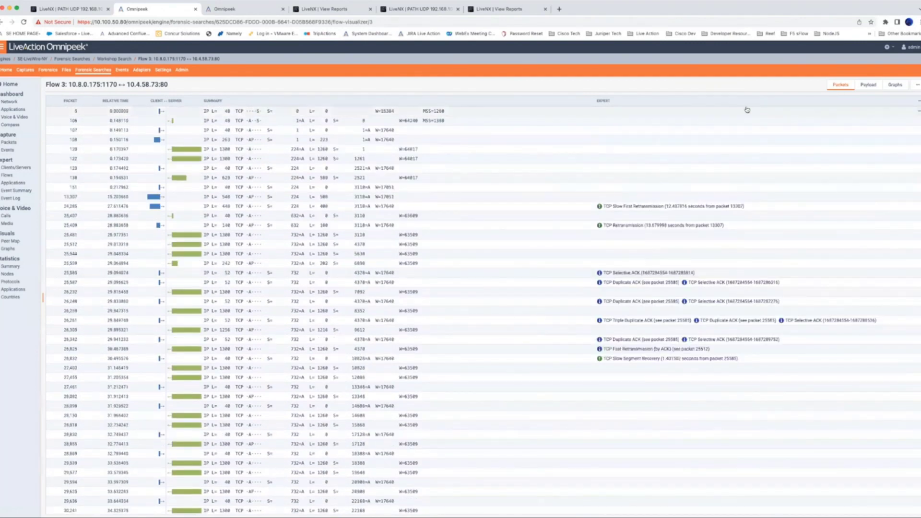
# Show the payload of flow 3 and read through its HTTP requests and server responses
pyautogui.click(870, 85)
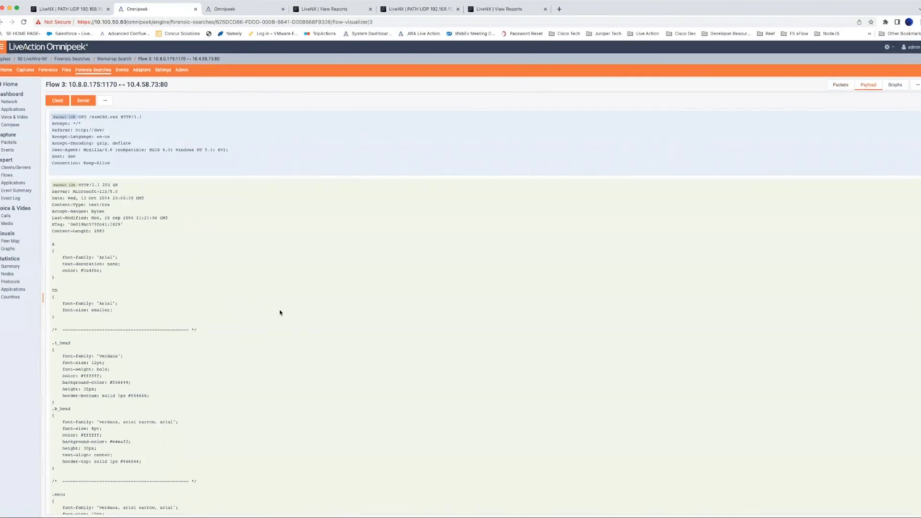
pyautogui.scroll(-5, 341, 369)
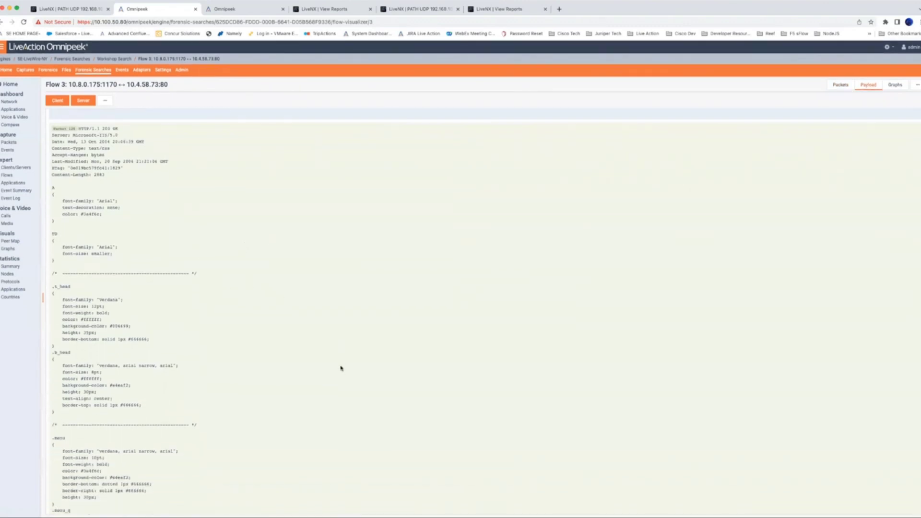
pyautogui.scroll(-6, 340, 369)
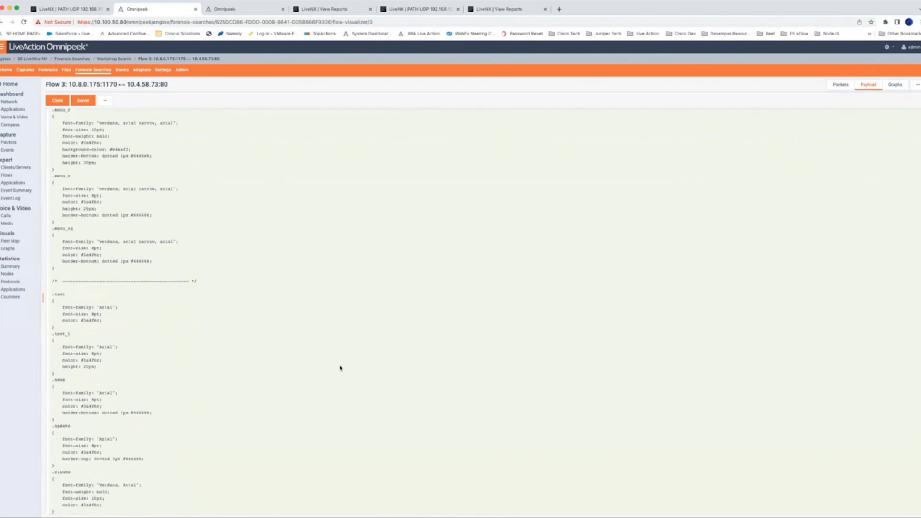
pyautogui.scroll(-5, 340, 369)
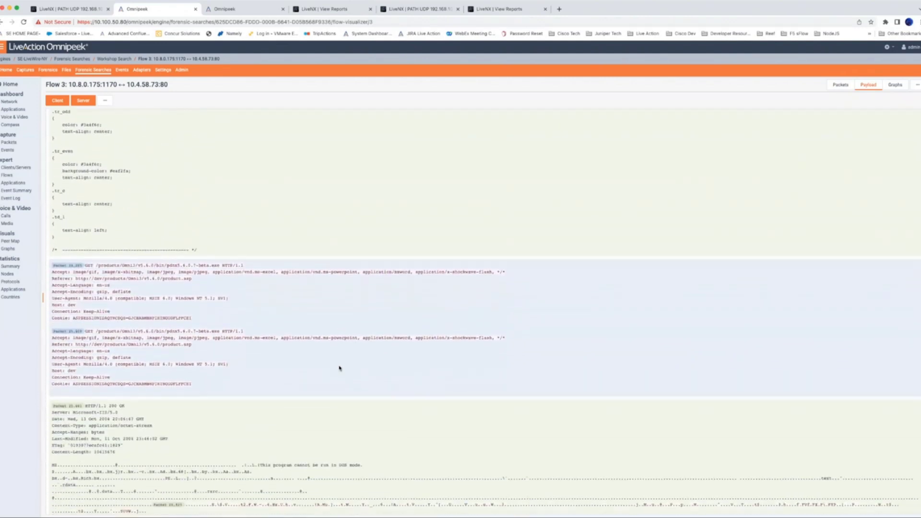
pyautogui.scroll(-3, 273, 303)
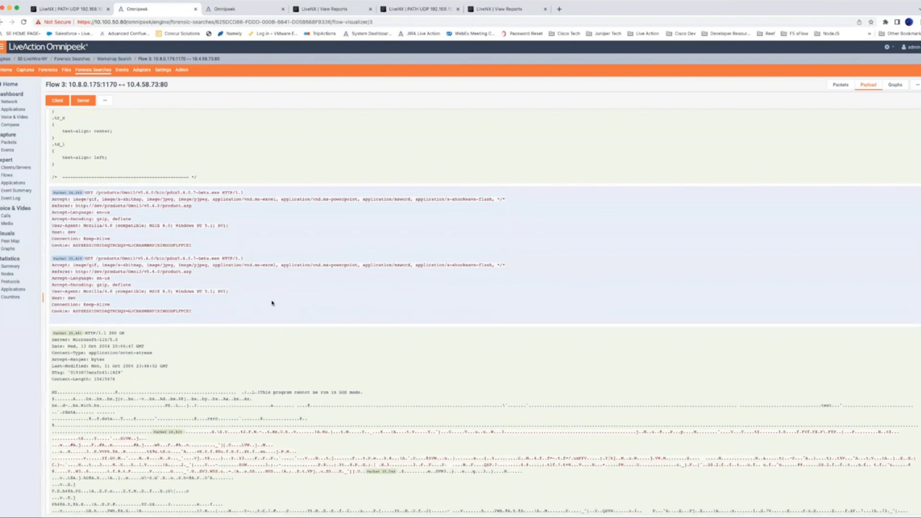
pyautogui.scroll(-3, 251, 274)
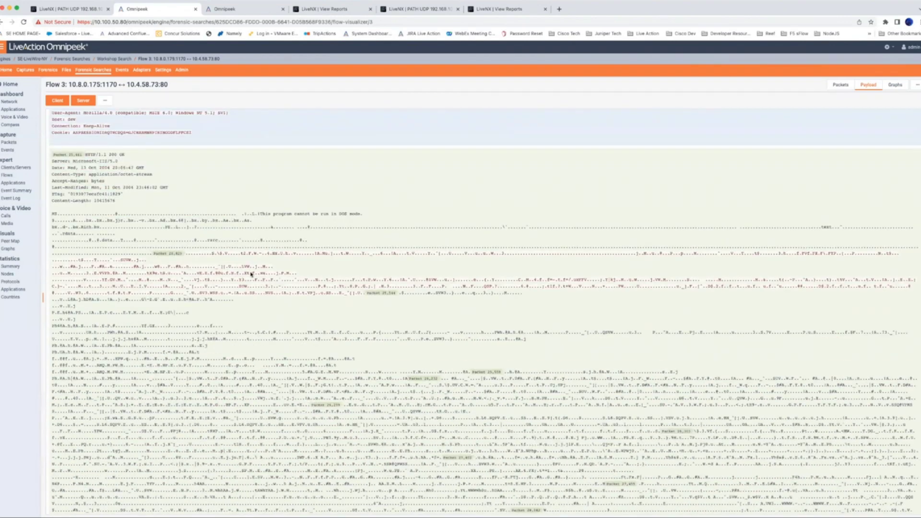
pyautogui.scroll(-6, 342, 239)
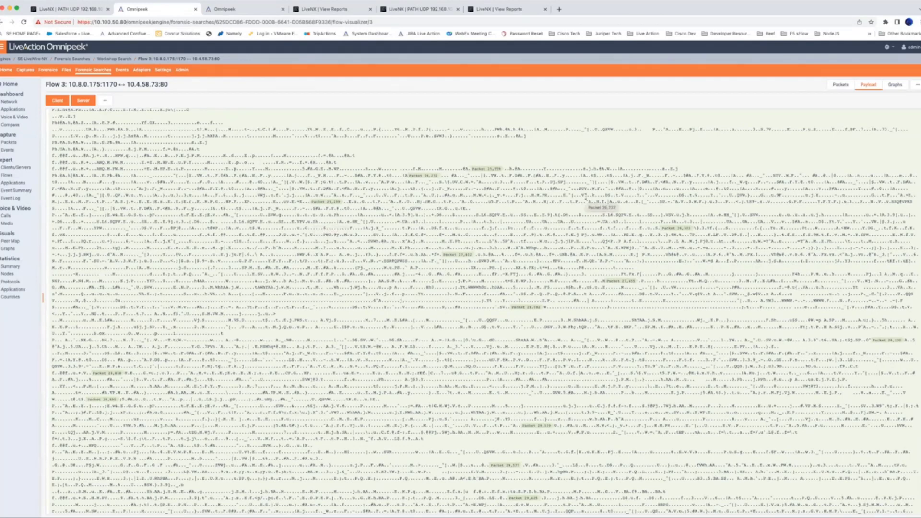
pyautogui.scroll(-2, 633, 247)
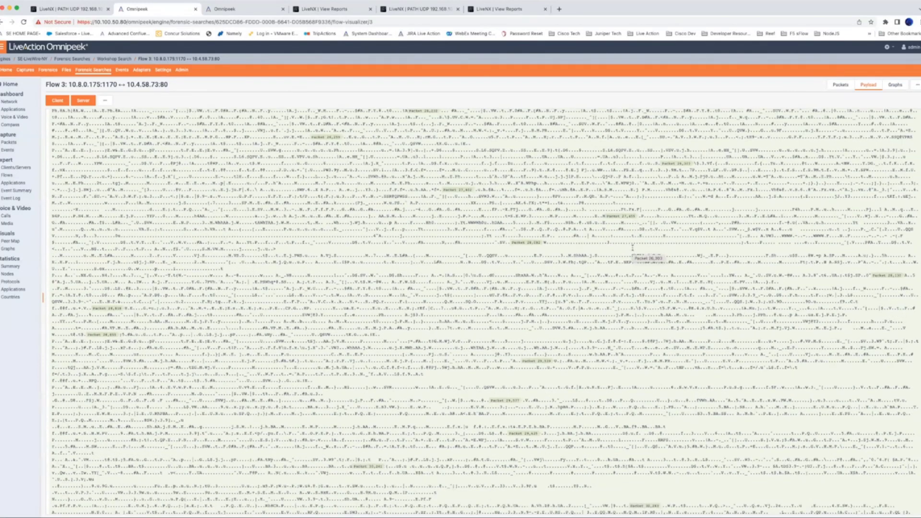
# Graph the server-side throughput of flow 3, inspect its final peak, and change the graph to Latency
pyautogui.click(895, 85)
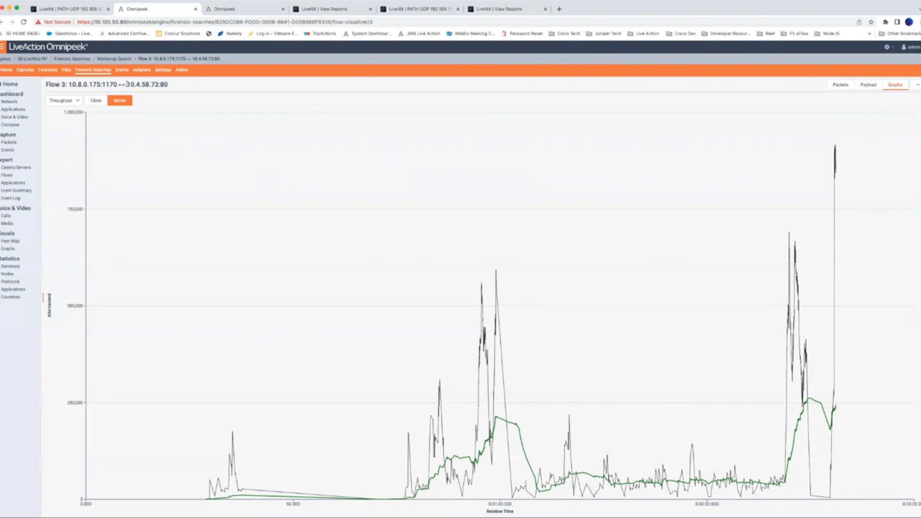
pyautogui.moveTo(127, 84); pyautogui.dragTo(168, 84)
pyautogui.moveTo(841, 173)
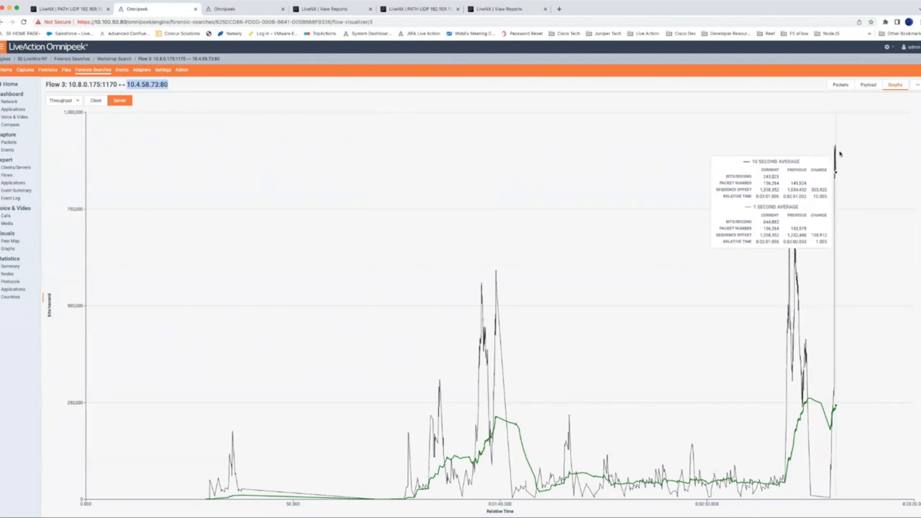
pyautogui.click(77, 100)
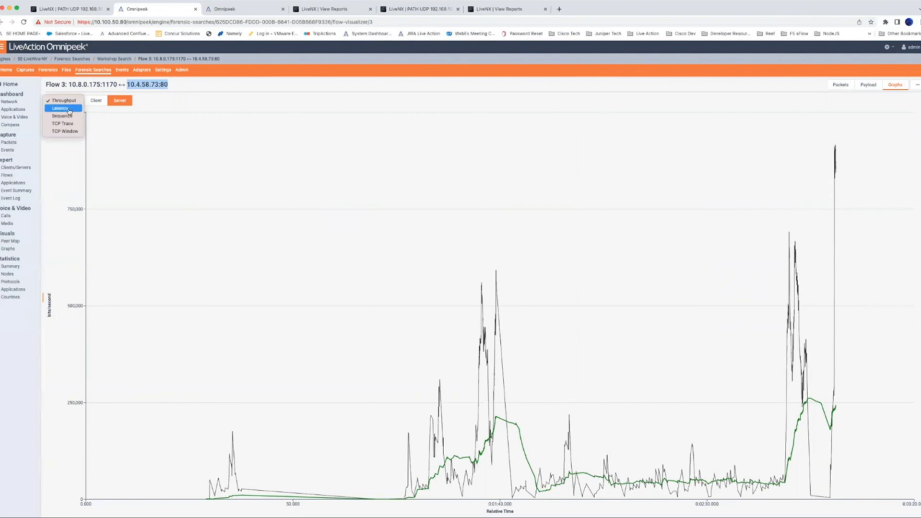
pyautogui.click(71, 110)
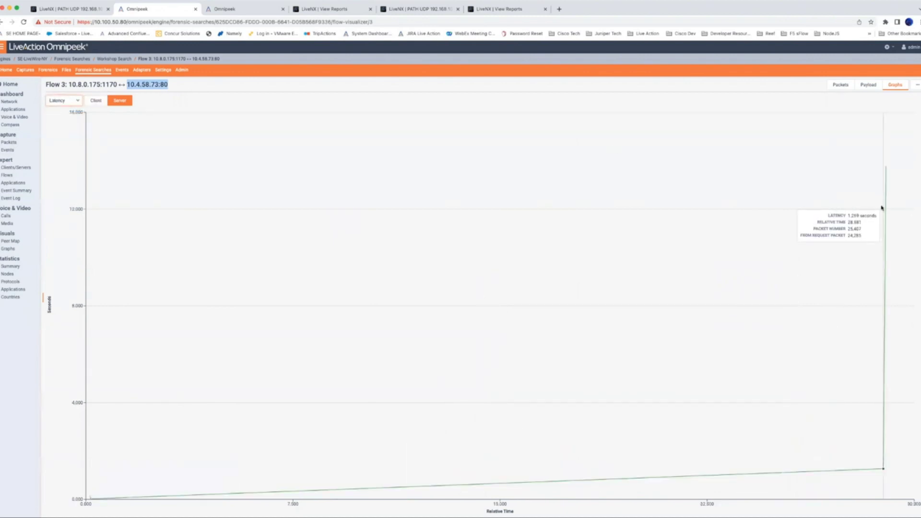
# Switch to the TCP Window graph for the client and trace where the available window drops to zero
pyautogui.click(75, 101)
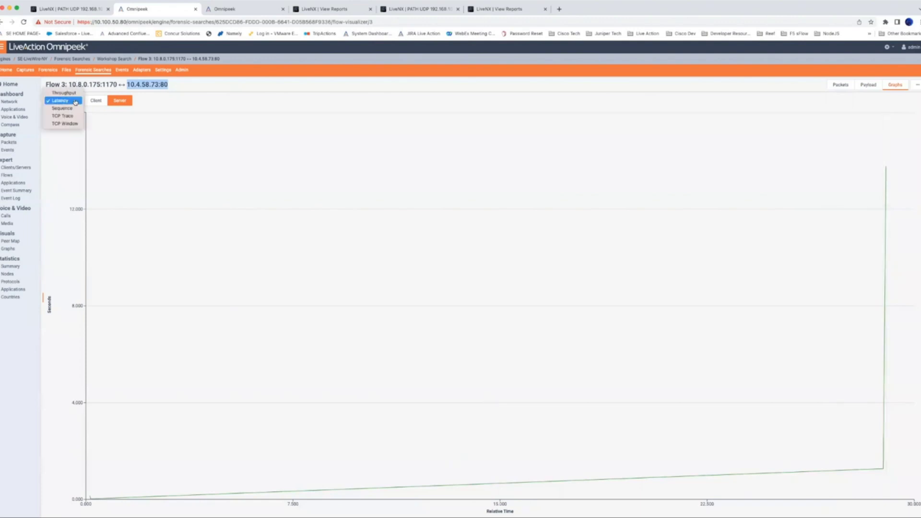
pyautogui.click(71, 123)
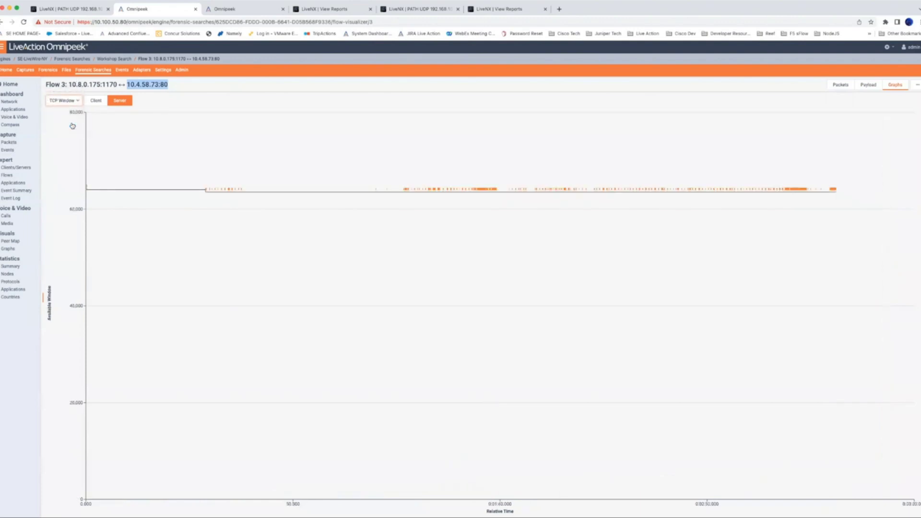
pyautogui.click(99, 101)
pyautogui.click(94, 102)
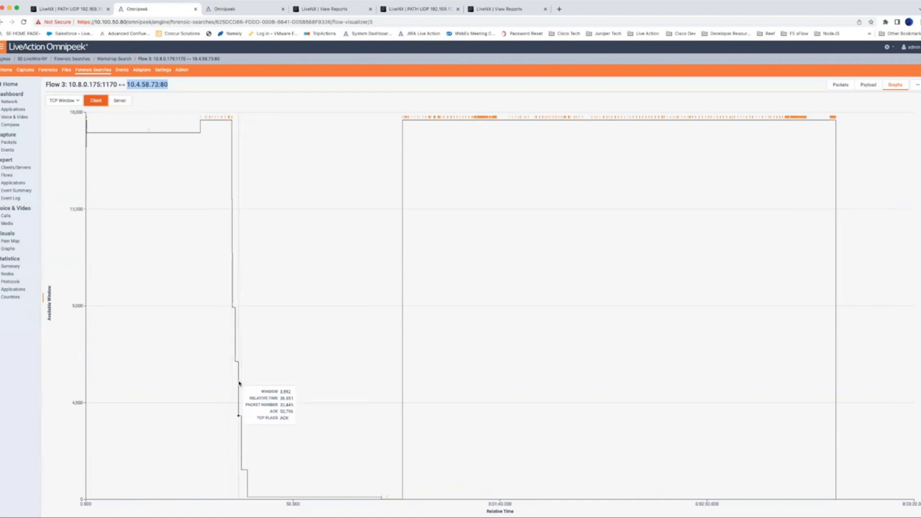
pyautogui.moveTo(250, 459)
pyautogui.moveTo(390, 500)
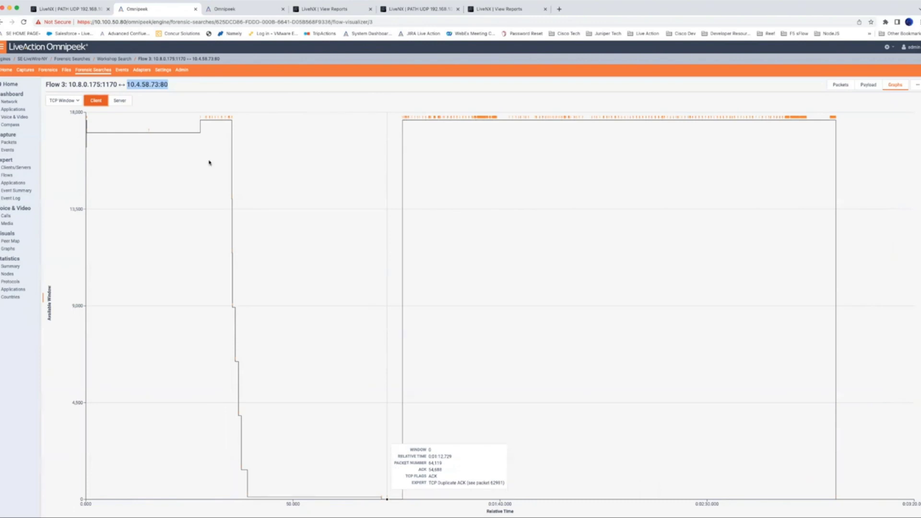
pyautogui.click(120, 102)
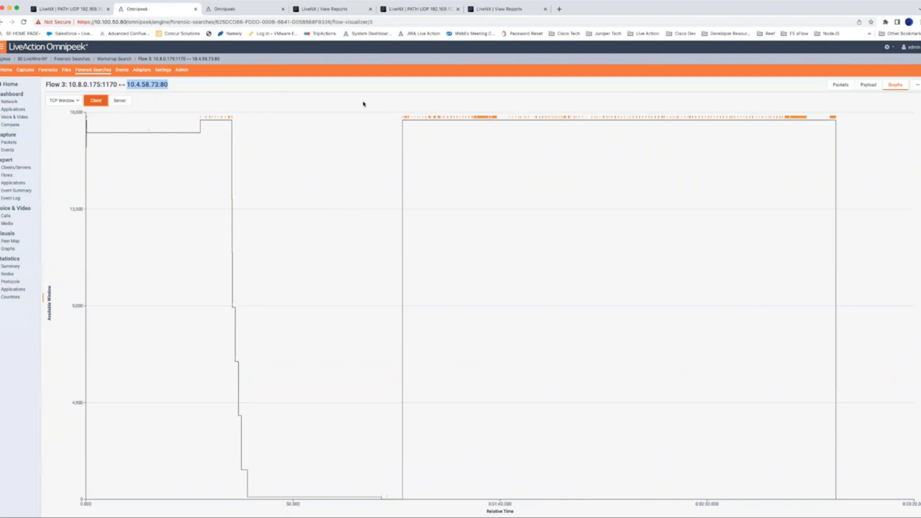
# Return to the packet list of flow 3 and highlight the packets related to the TCP Selective ACK in packet 25,585
pyautogui.click(840, 84)
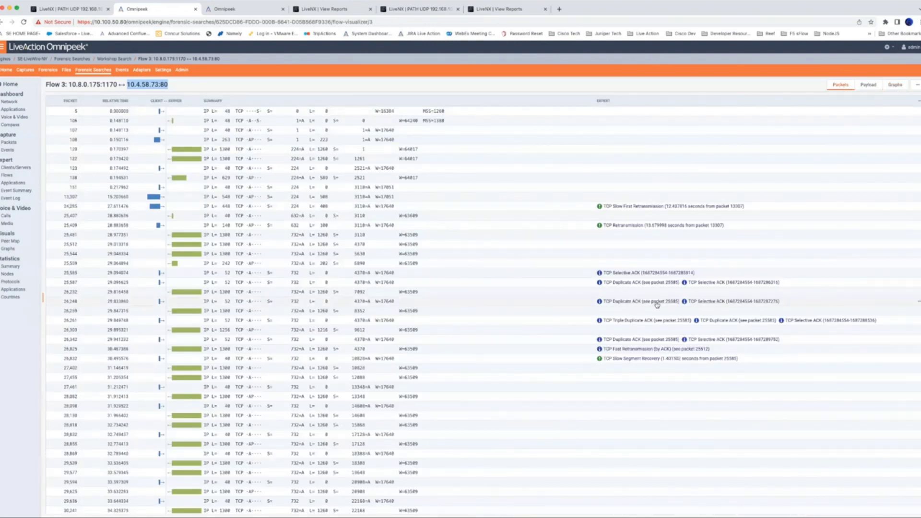
pyautogui.click(618, 227)
pyautogui.click(624, 273)
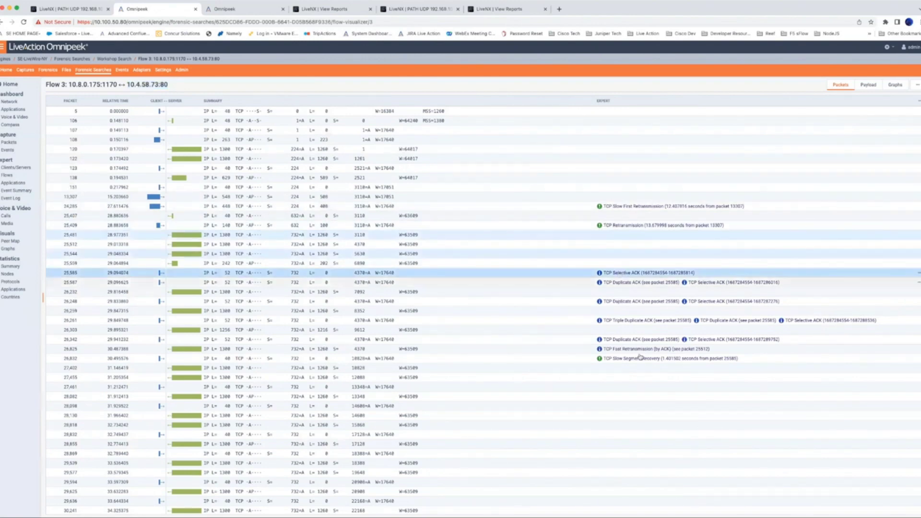
# Select the TCP Duplicate ACK packet 30,507 in flow 3 and go to its decode in the full packet list
pyautogui.scroll(-5, 642, 360)
pyautogui.scroll(-5, 624, 182)
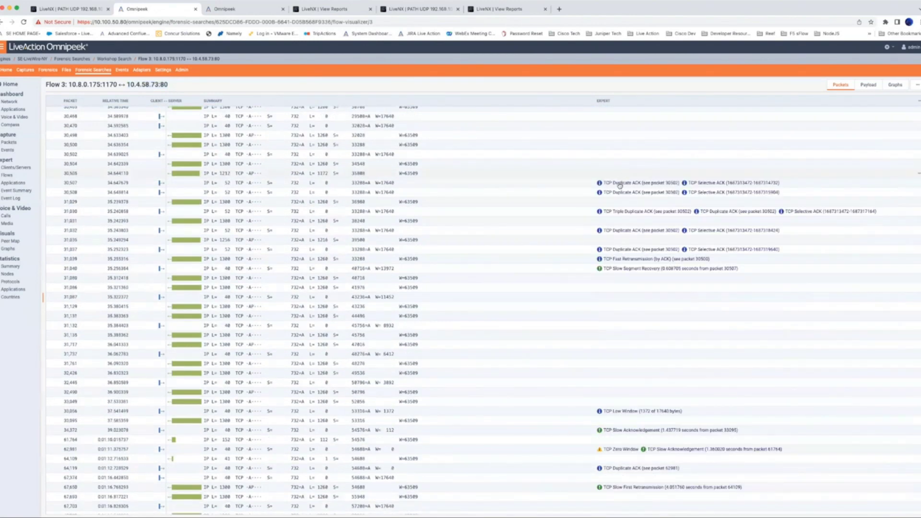
pyautogui.click(619, 183)
pyautogui.click(919, 183)
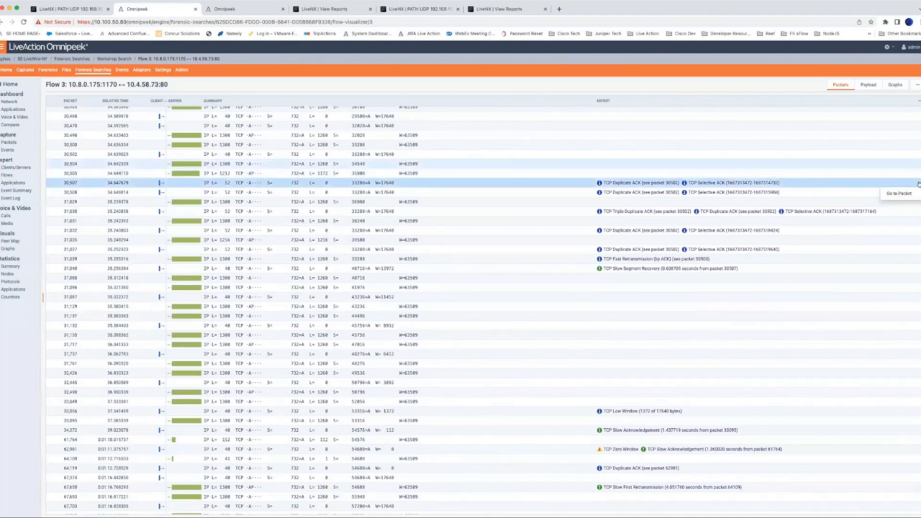
pyautogui.click(900, 194)
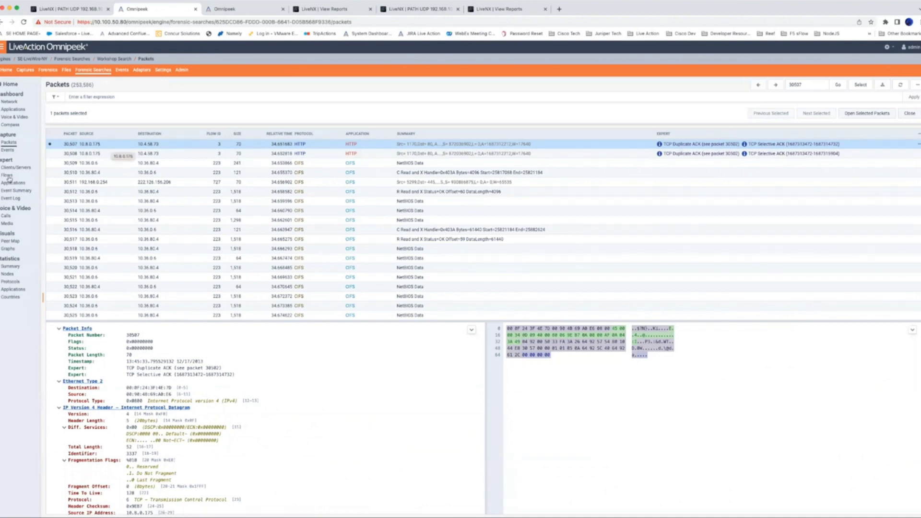
# Open the signaling of call 15 from the list of voice and video calls and go to its INVITE SDP packet
pyautogui.click(6, 217)
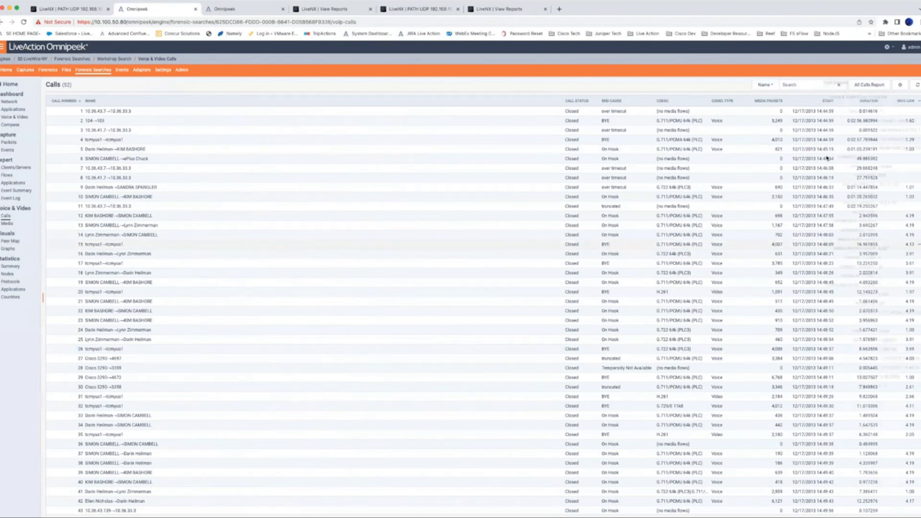
pyautogui.click(788, 97)
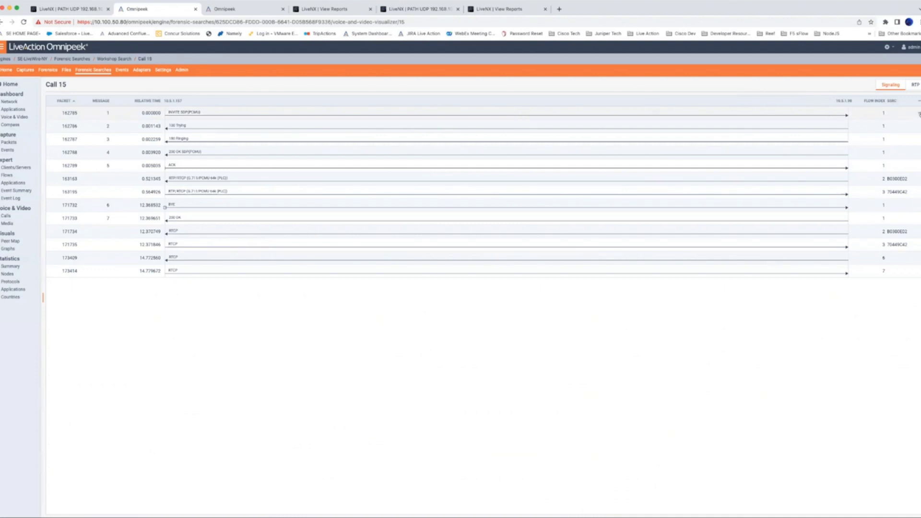
pyautogui.click(919, 114)
pyautogui.click(189, 111)
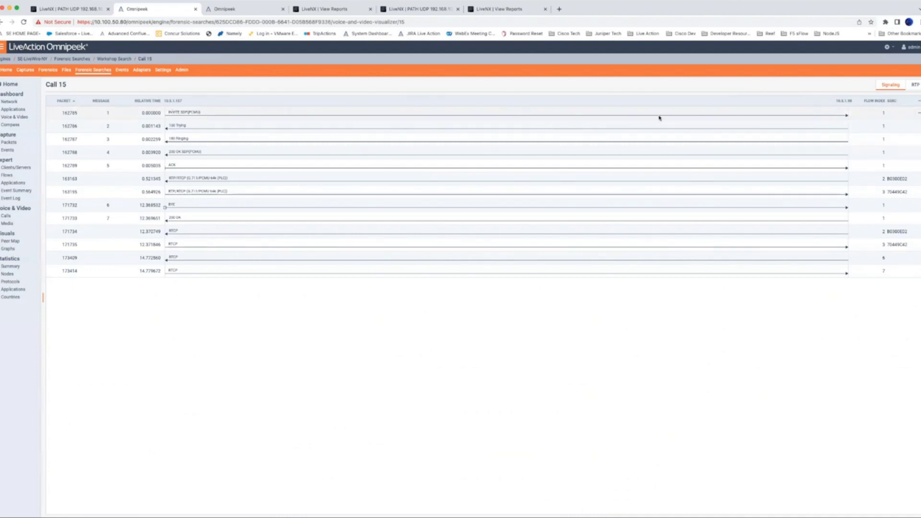
pyautogui.click(919, 114)
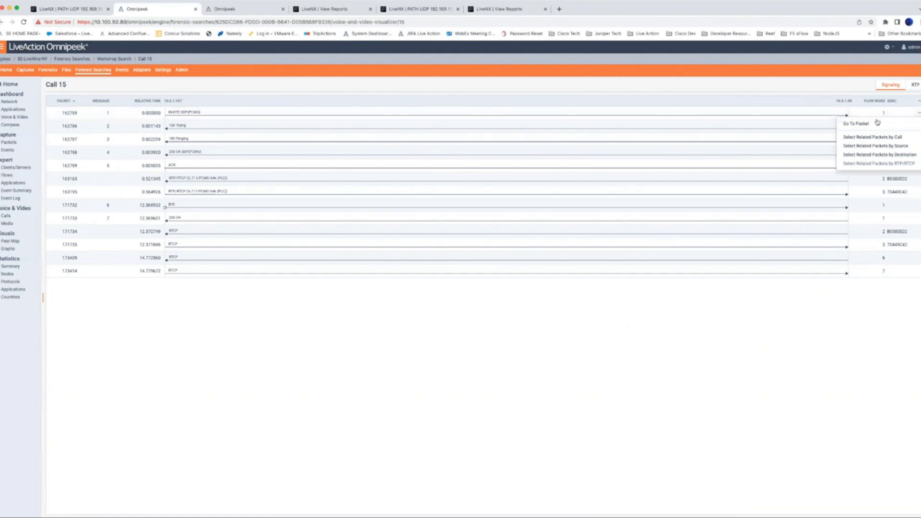
pyautogui.click(859, 122)
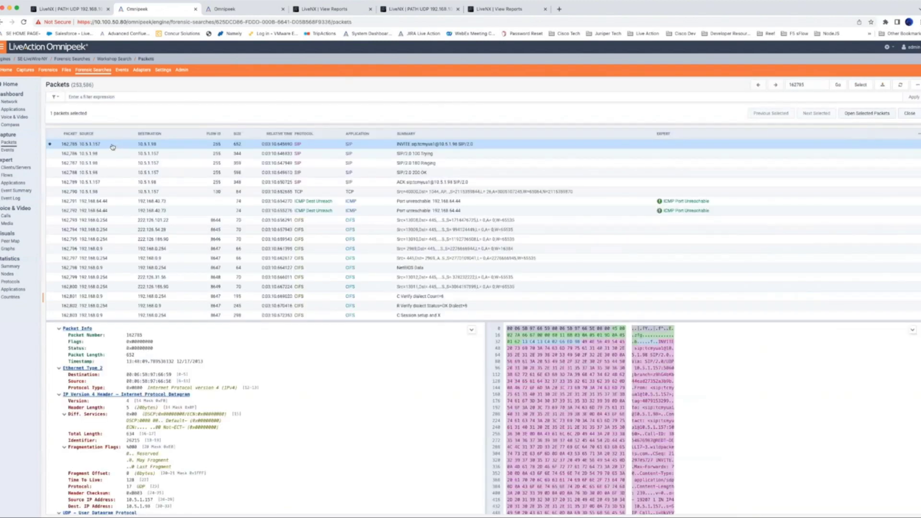
# Examine the SIP and SDP headers in the decode of INVITE packet 162,785, down to the session's connection information
pyautogui.scroll(-5, 209, 424)
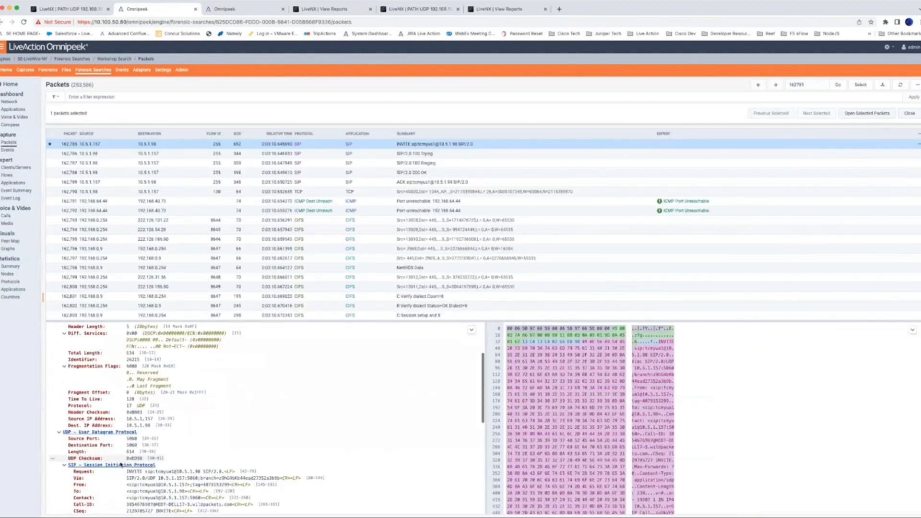
pyautogui.scroll(-3, 209, 424)
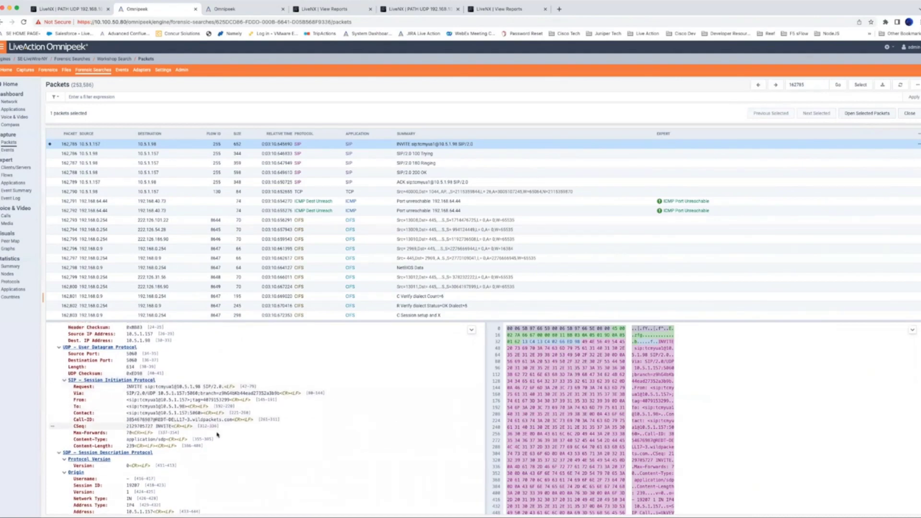
pyautogui.scroll(-3, 242, 435)
pyautogui.scroll(-2, 242, 435)
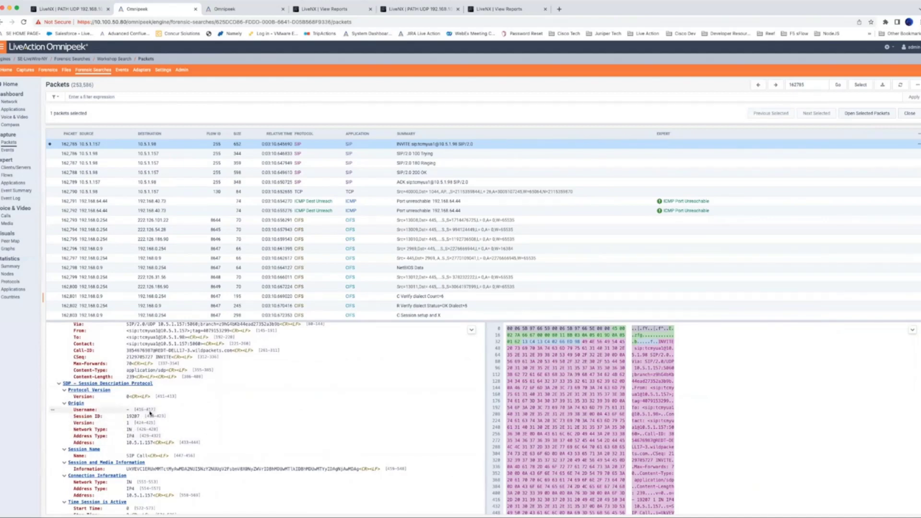
pyautogui.scroll(1, 171, 423)
pyautogui.scroll(1, 170, 424)
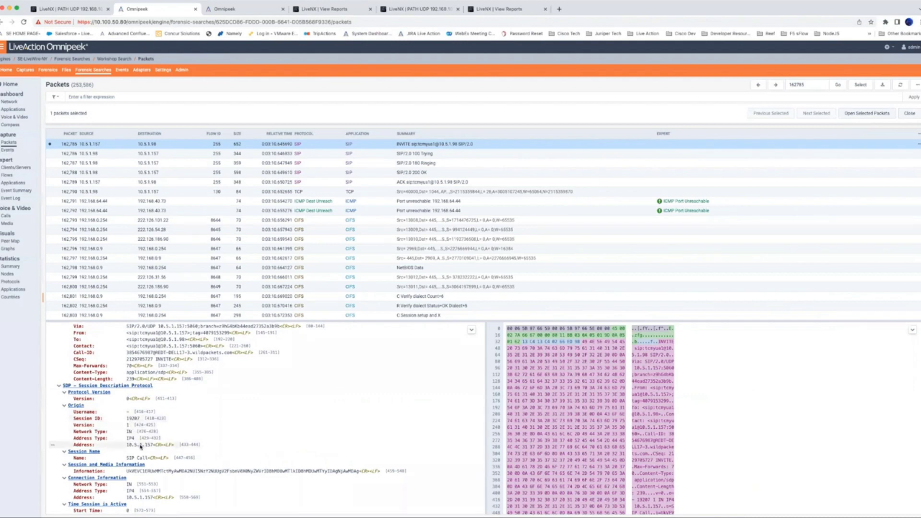
pyautogui.scroll(1, 134, 418)
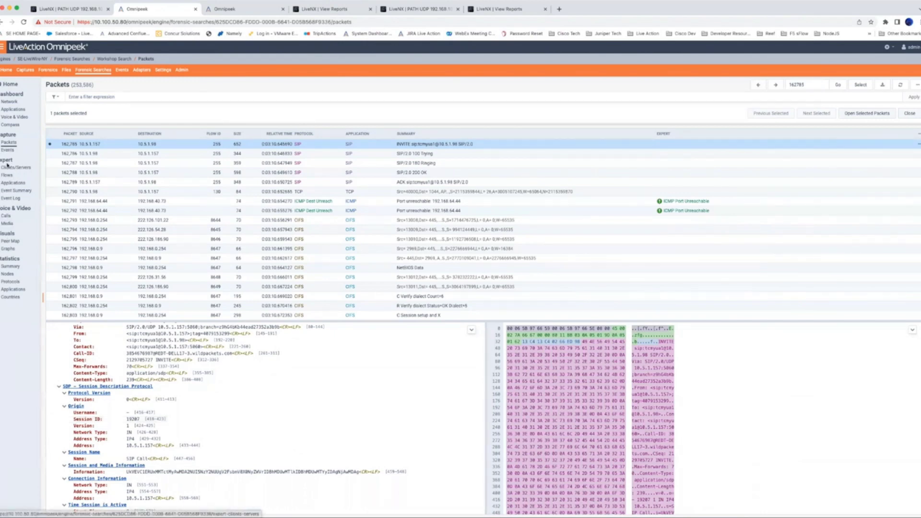
# In the expert applications, expand MS SQL through server 168.94.39.3 and client 168.94.104.98 to the events of flow 4060 to 1433
pyautogui.click(15, 184)
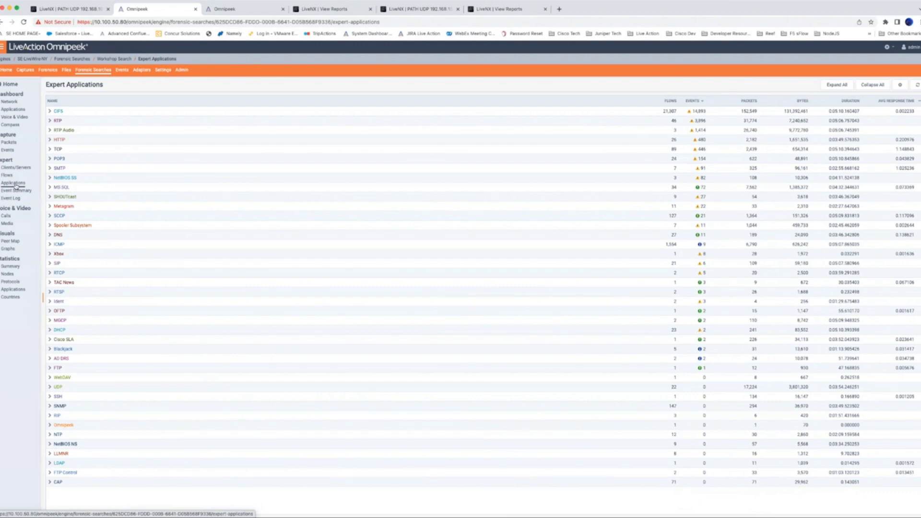
pyautogui.click(50, 188)
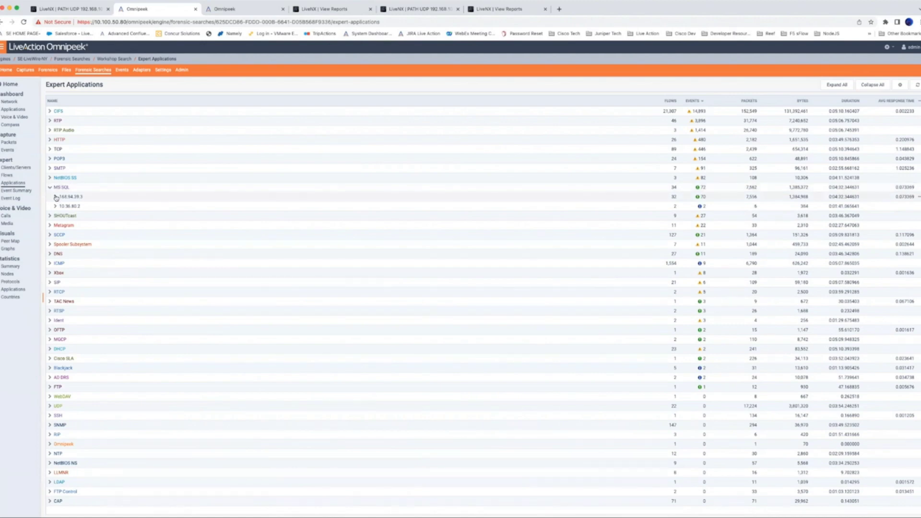
pyautogui.click(56, 197)
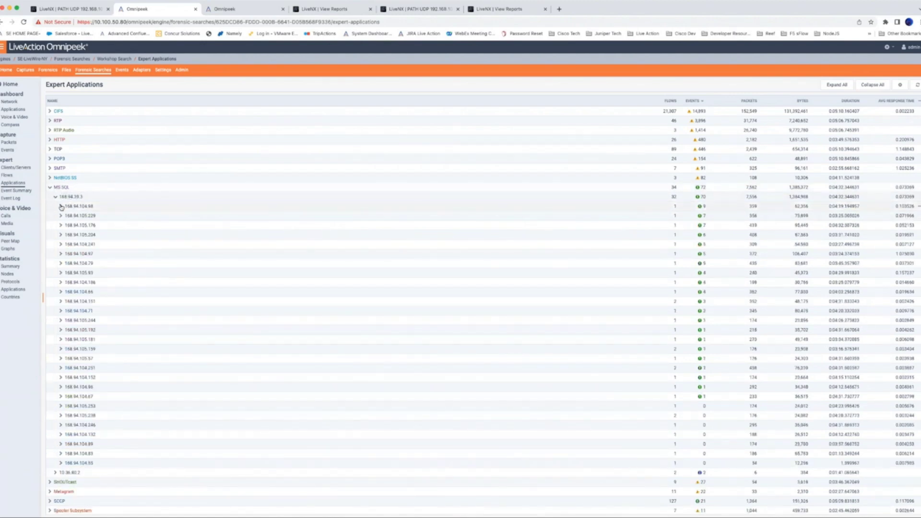
pyautogui.click(62, 206)
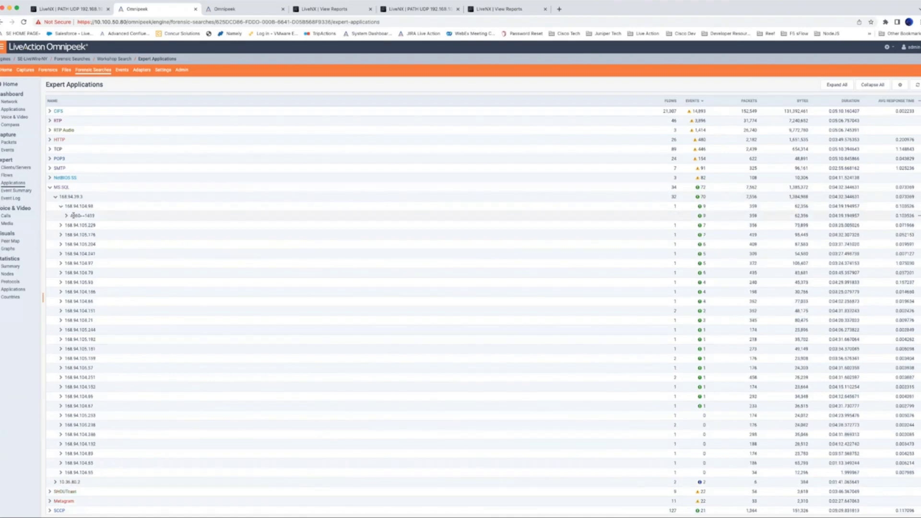
pyautogui.click(67, 217)
pyautogui.click(67, 217)
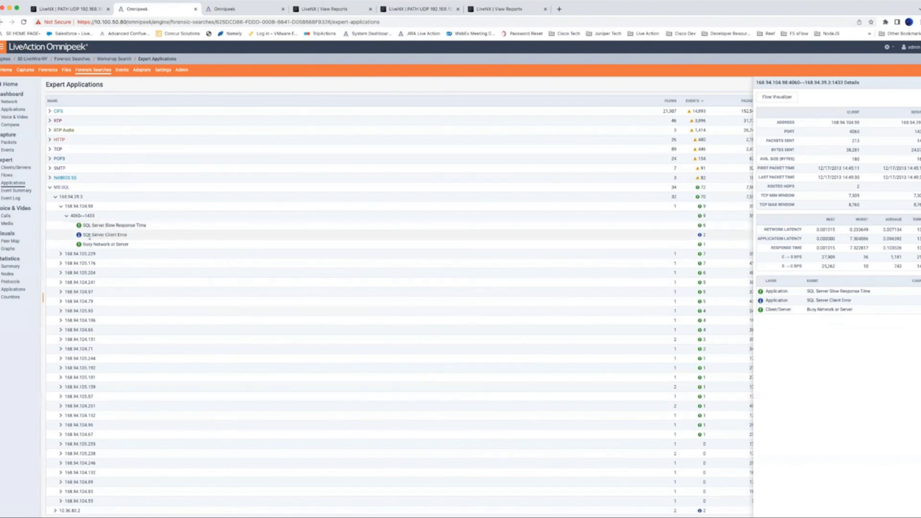
pyautogui.moveTo(92, 235); pyautogui.dragTo(128, 235)
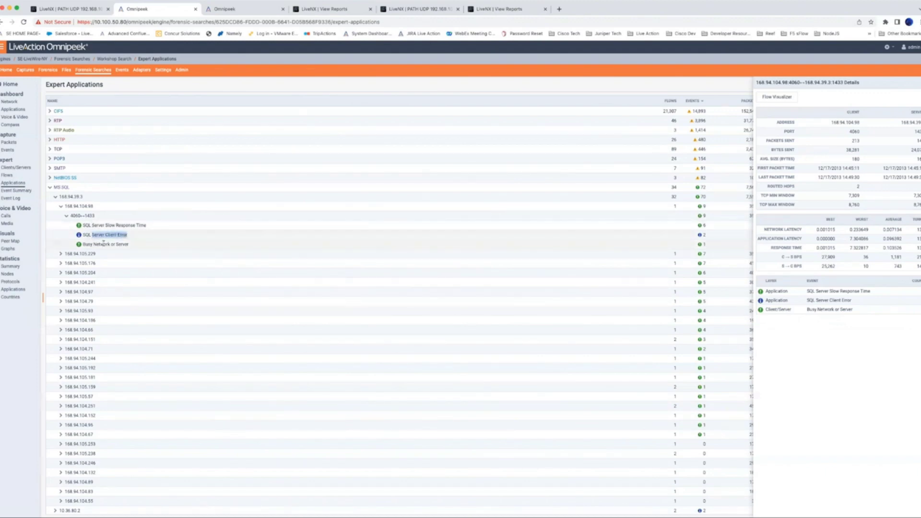
# Open the MS SQL flow in the Flow Visualizer and read through the SQL queries and replies in its payload
pyautogui.click(785, 99)
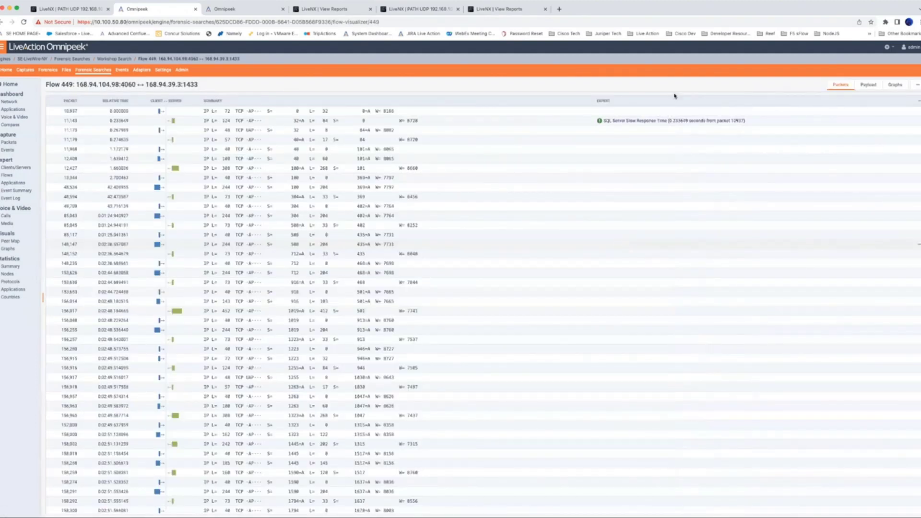
pyautogui.click(866, 86)
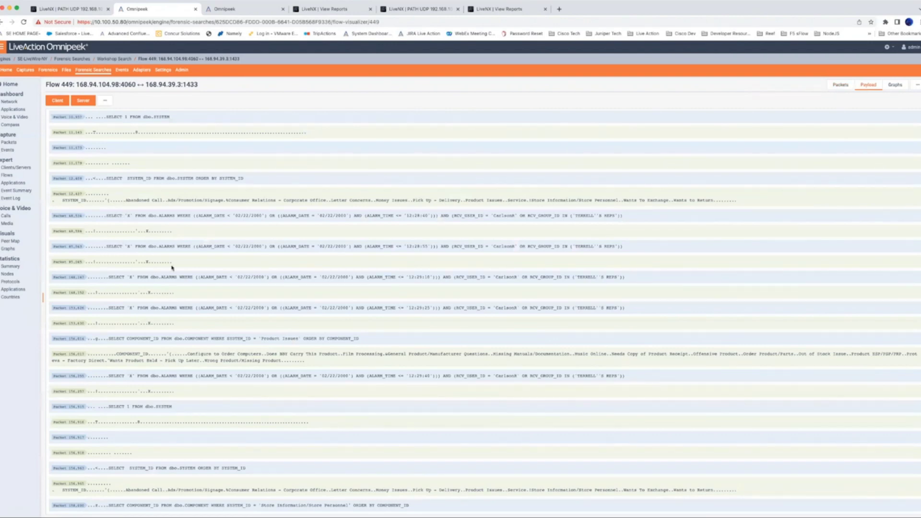
pyautogui.scroll(-3, 239, 451)
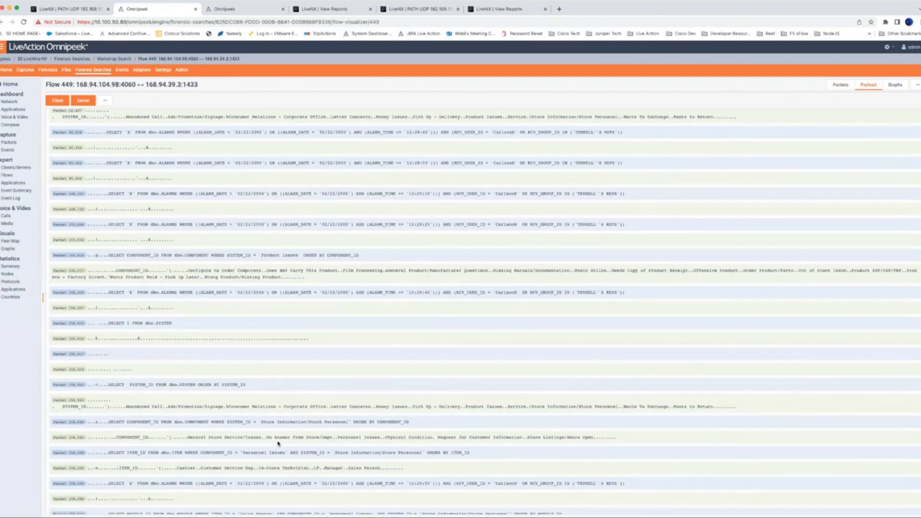
pyautogui.scroll(-3, 309, 448)
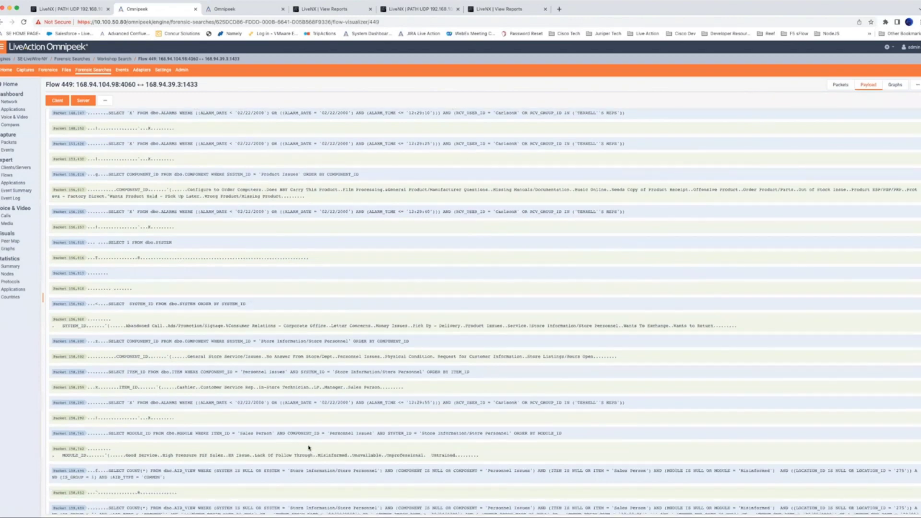
pyautogui.scroll(-2, 309, 447)
pyautogui.scroll(-1, 309, 447)
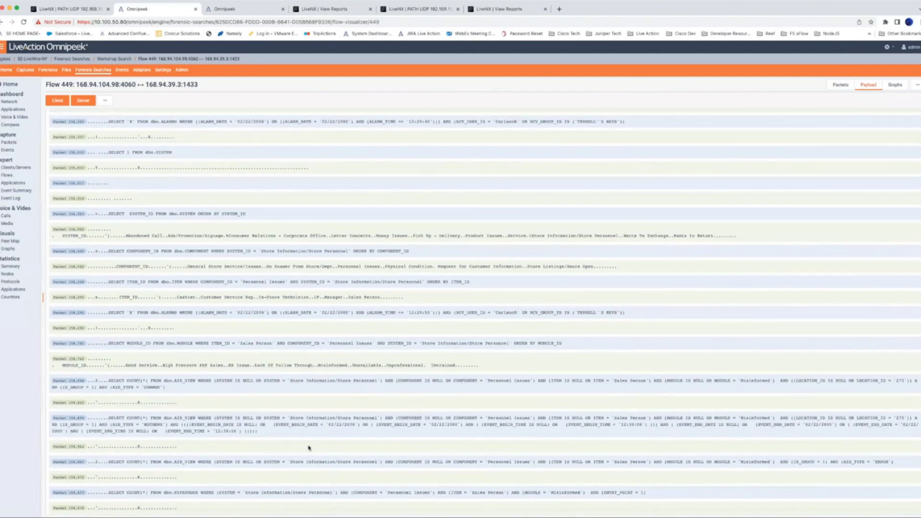
pyautogui.scroll(-2, 309, 448)
pyautogui.scroll(-2, 309, 448)
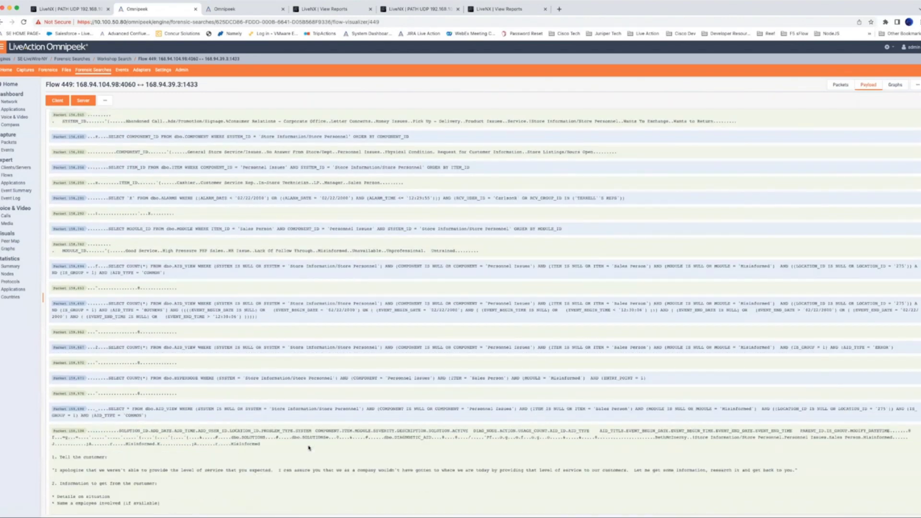
pyautogui.scroll(6, 309, 447)
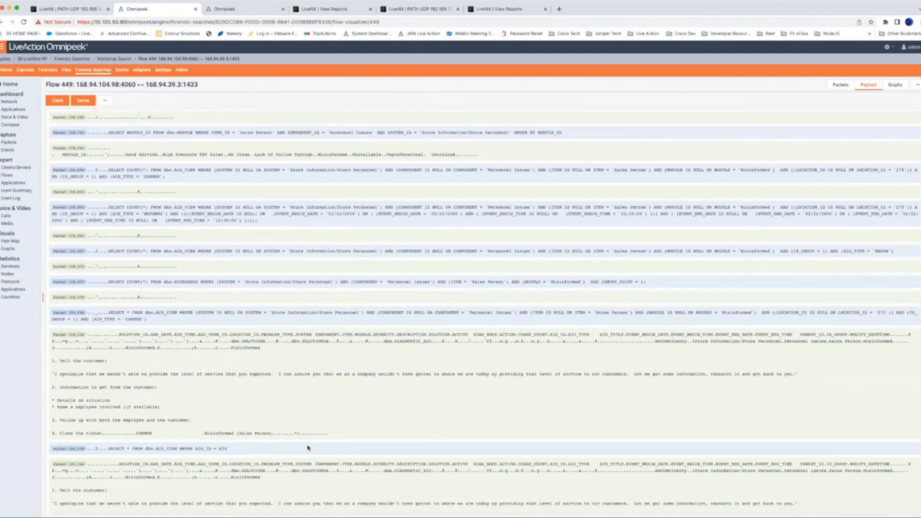
# Return to the packet list of flow 449 and select packet 11,143 with the SQL Server Slow Response Time event
pyautogui.click(840, 84)
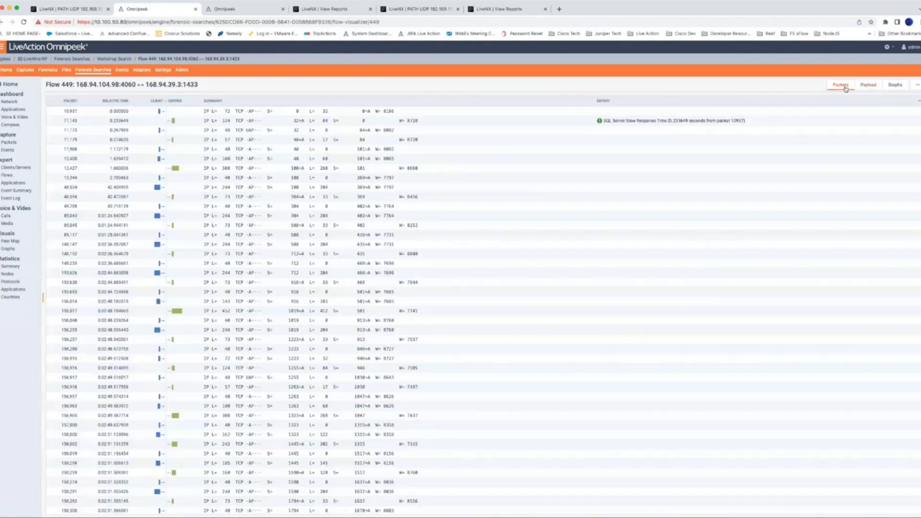
pyautogui.click(619, 121)
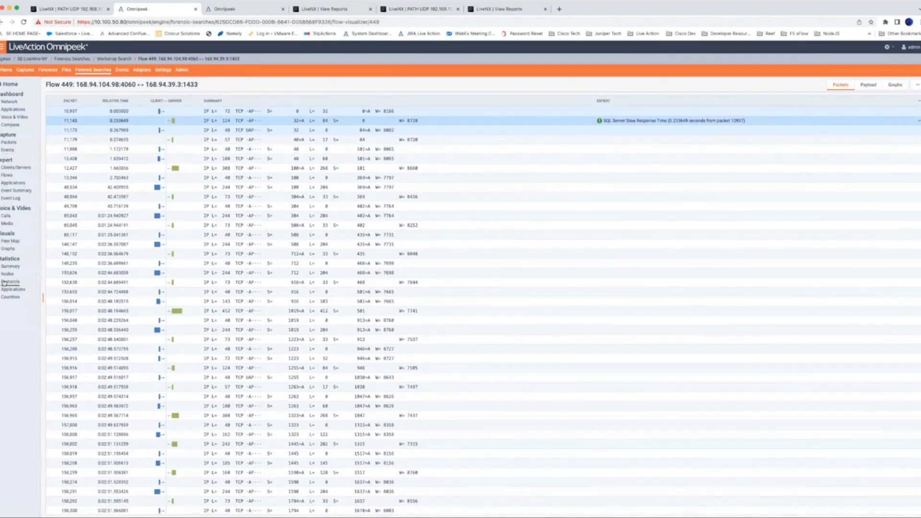
# Review the summary statistics of the forensic search down to the expert event counts, and view the node statistics
pyautogui.click(10, 267)
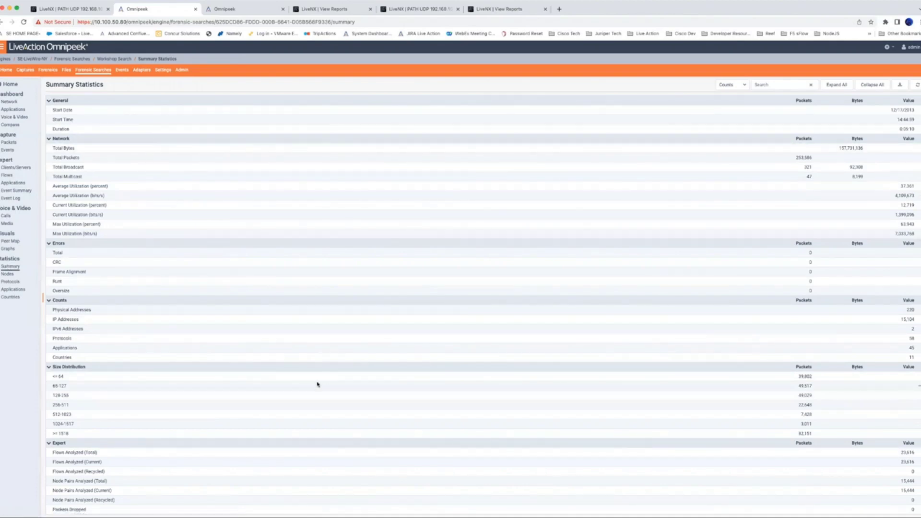
pyautogui.scroll(-5, 316, 383)
pyautogui.scroll(-13, 317, 385)
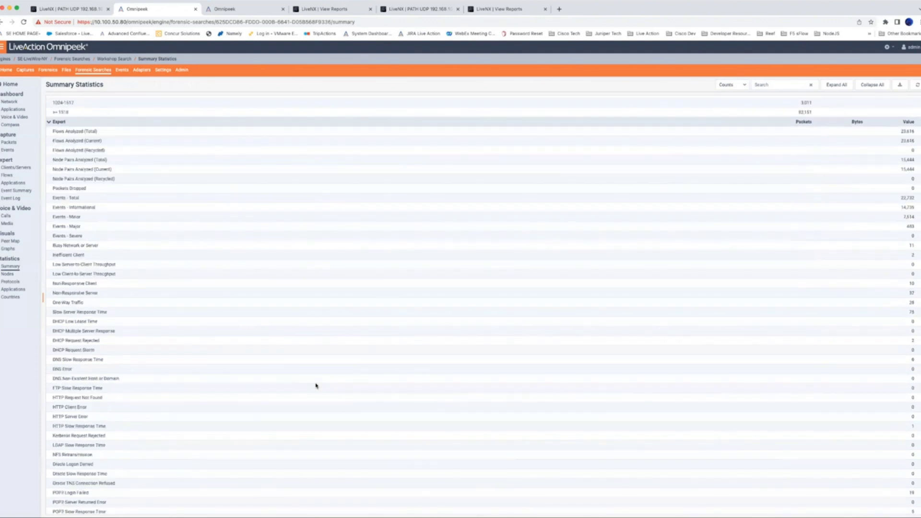
pyautogui.scroll(20, 316, 385)
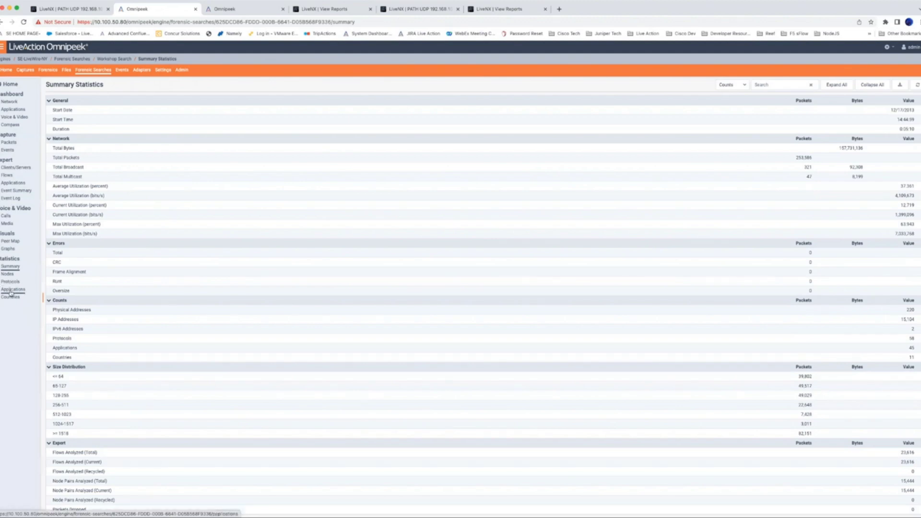
pyautogui.click(12, 274)
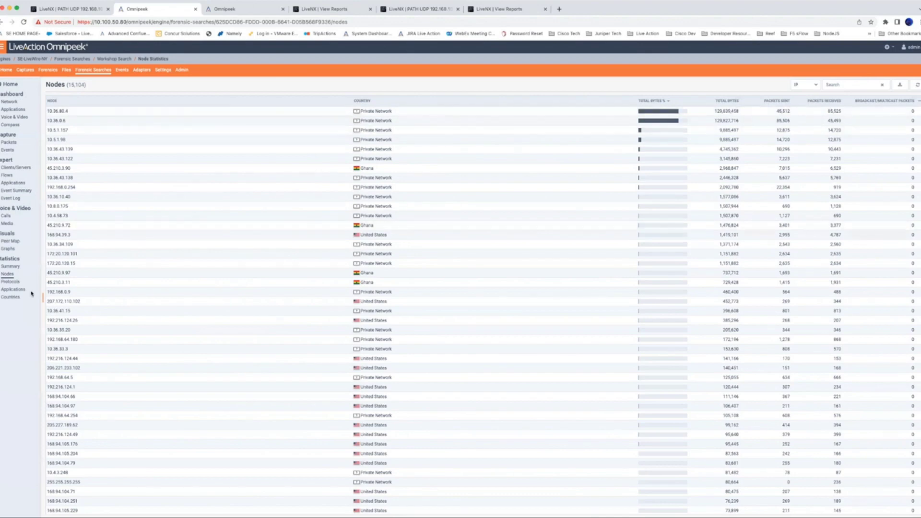
# Open the application statistics, read the description of CIFS, and check which actions are offered for it
pyautogui.click(12, 289)
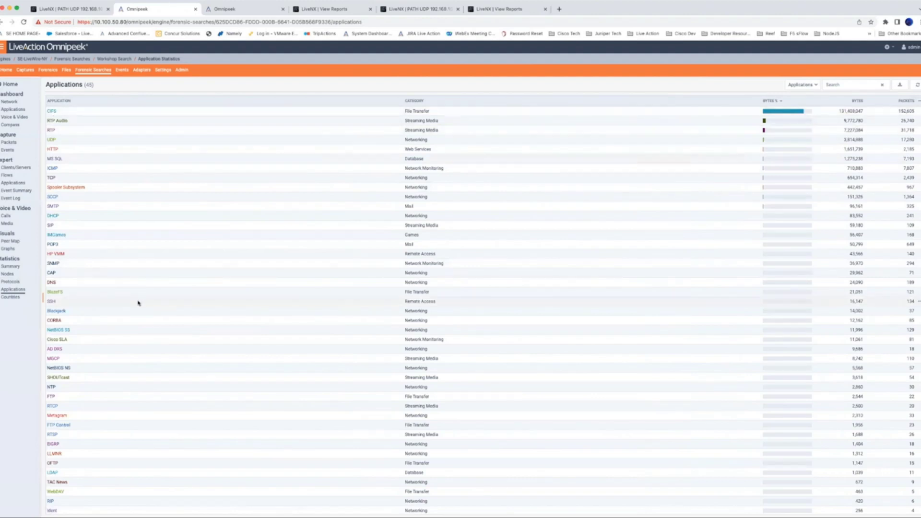
pyautogui.scroll(-1, 77, 112)
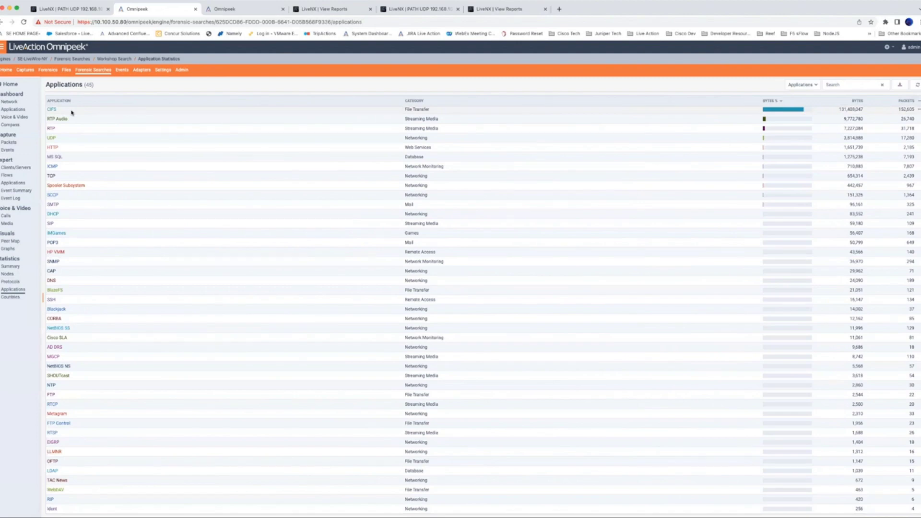
pyautogui.click(72, 112)
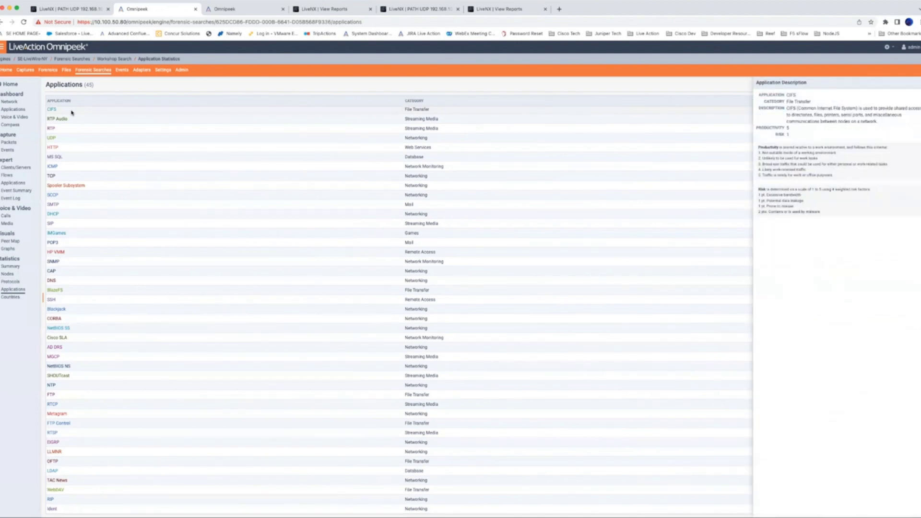
pyautogui.click(919, 86)
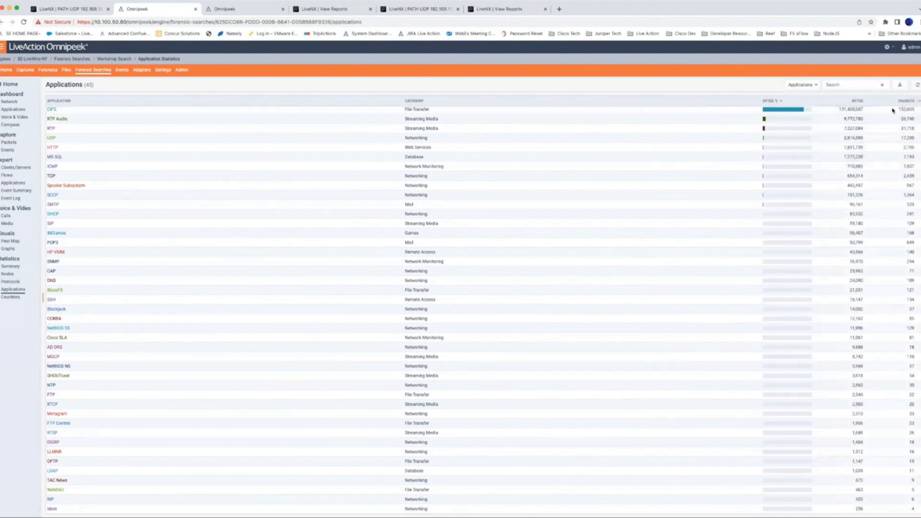
pyautogui.rightClick(867, 111)
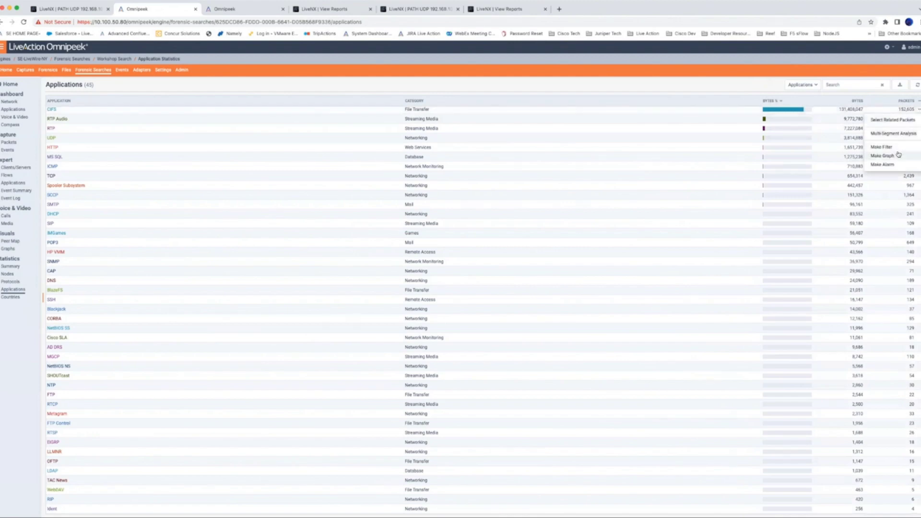
pyautogui.click(530, 87)
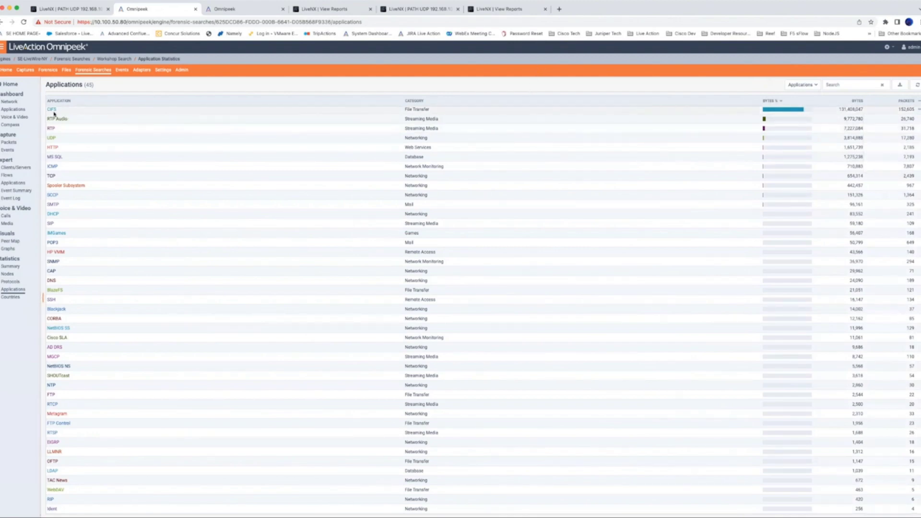
# Open the country statistics and check which packet selection, filter and alarm actions are offered for China
pyautogui.click(10, 297)
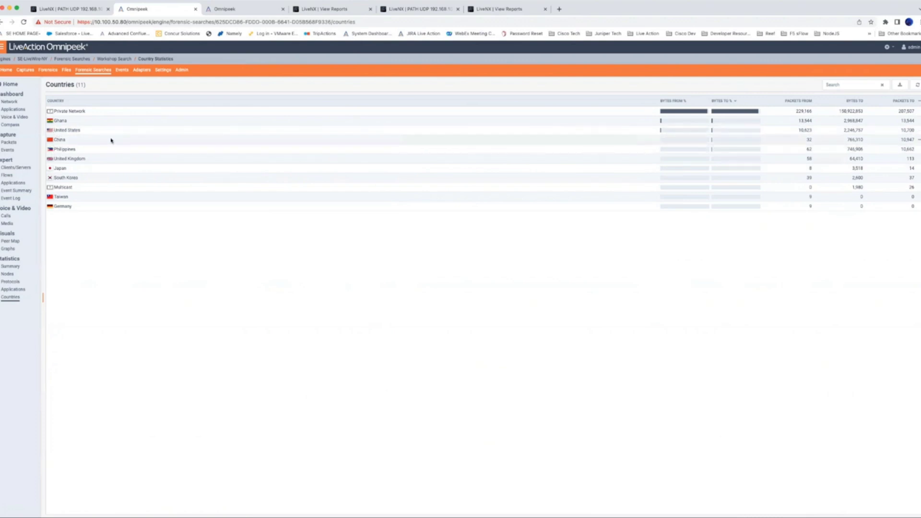
pyautogui.click(919, 141)
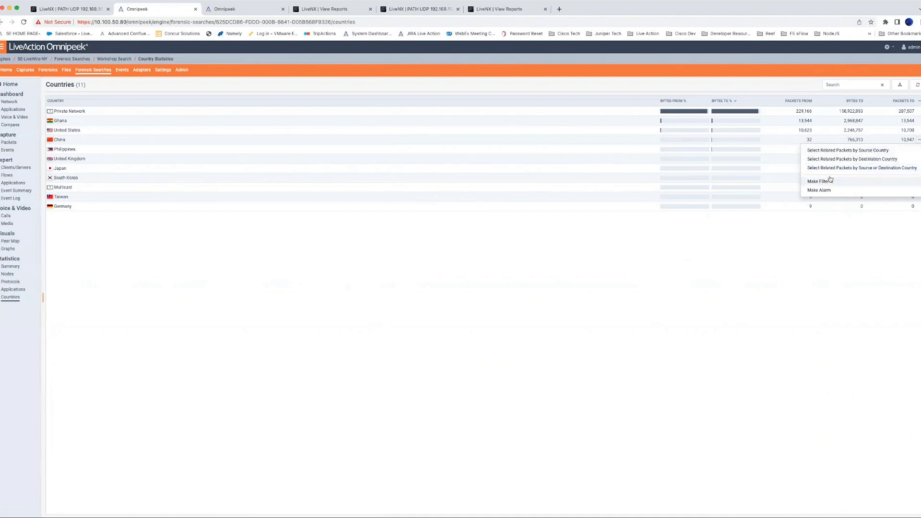
pyautogui.click(634, 313)
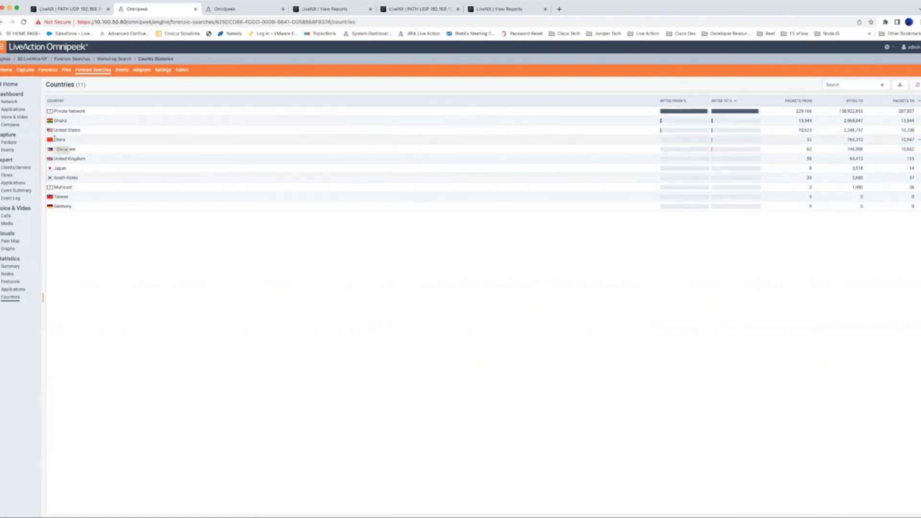
# Open the Applications dashboard of the forensic search
pyautogui.click(13, 109)
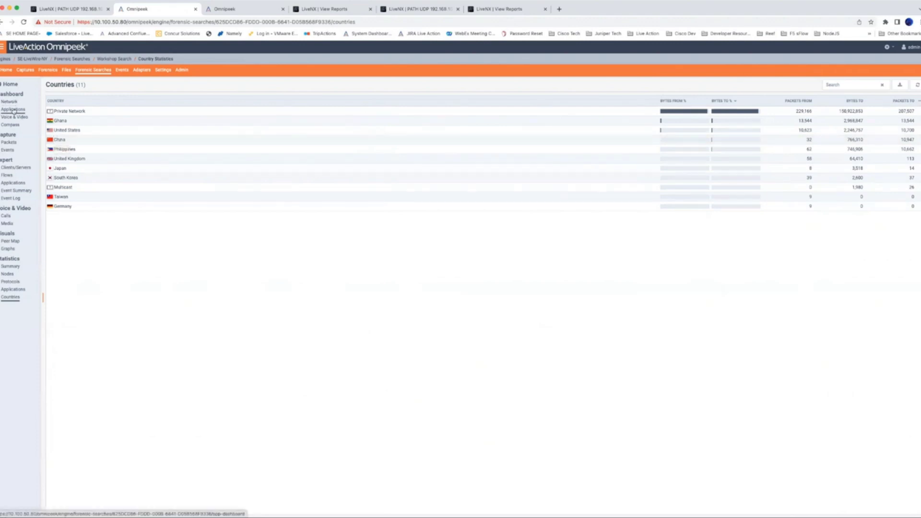